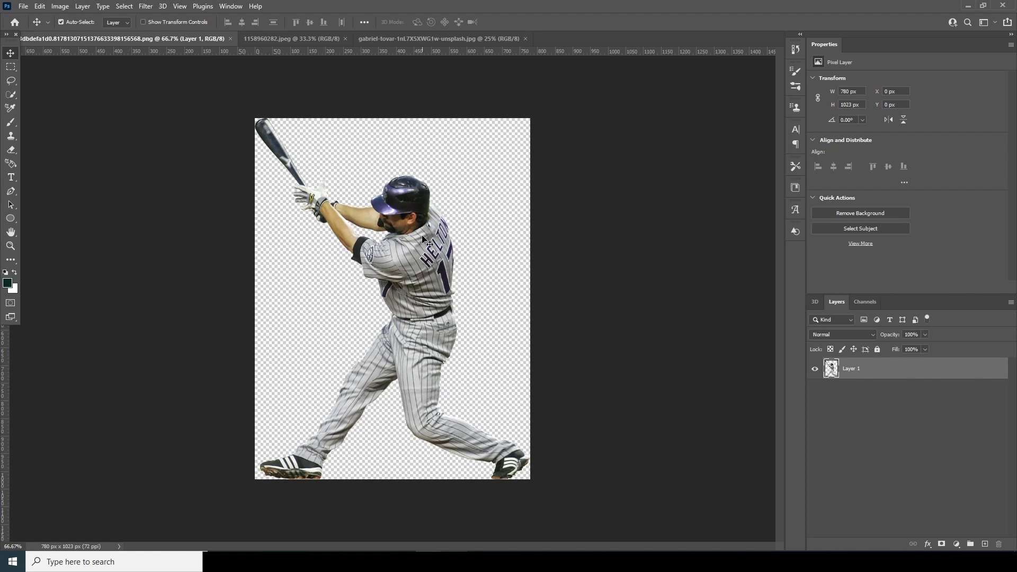
Step: Create a new 8.5 x 11 inch document at 300 pixels/inch in 16-bit RGB Color with white background contents
left_click(24, 6)
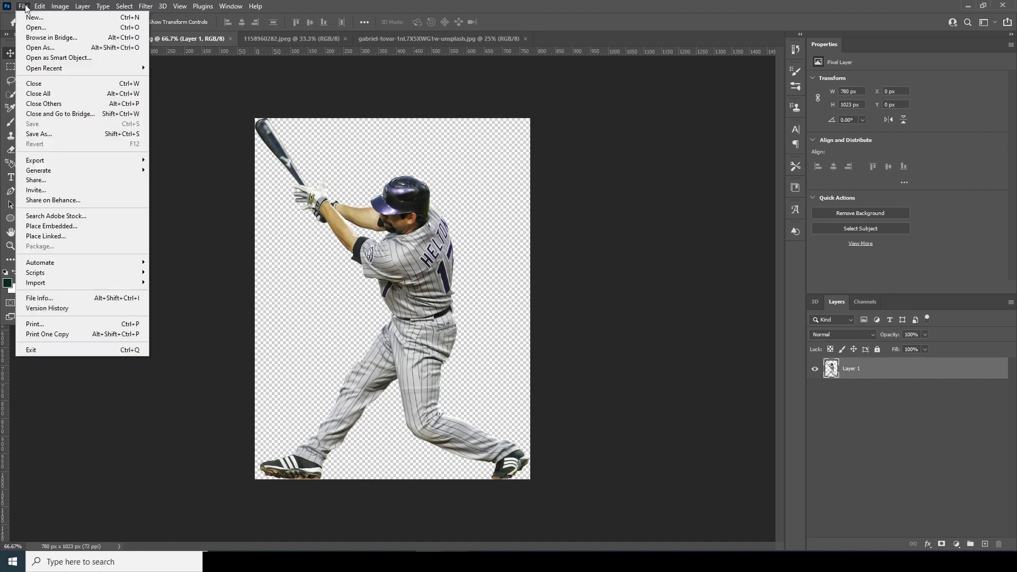
left_click(27, 21)
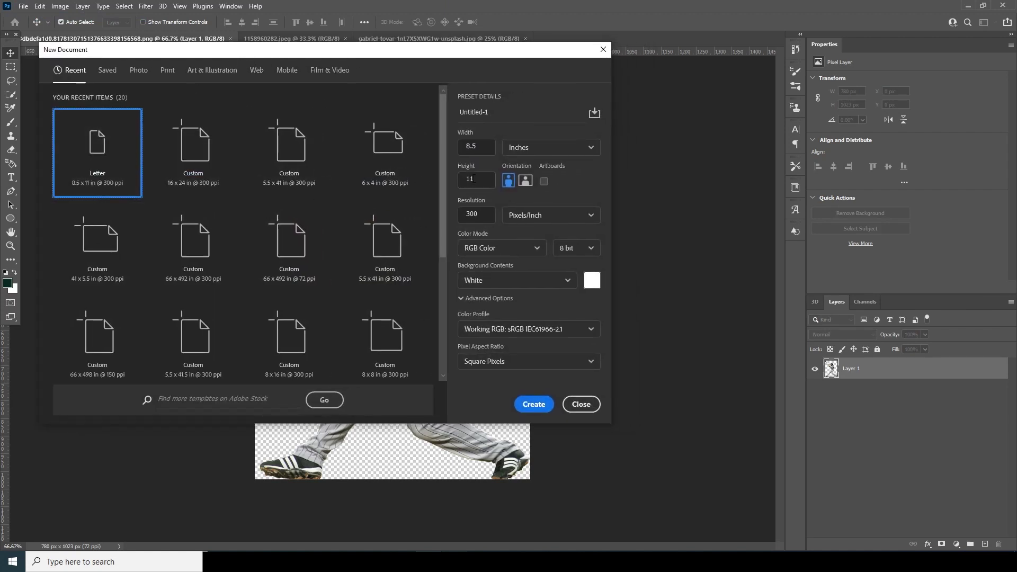
left_click(479, 147)
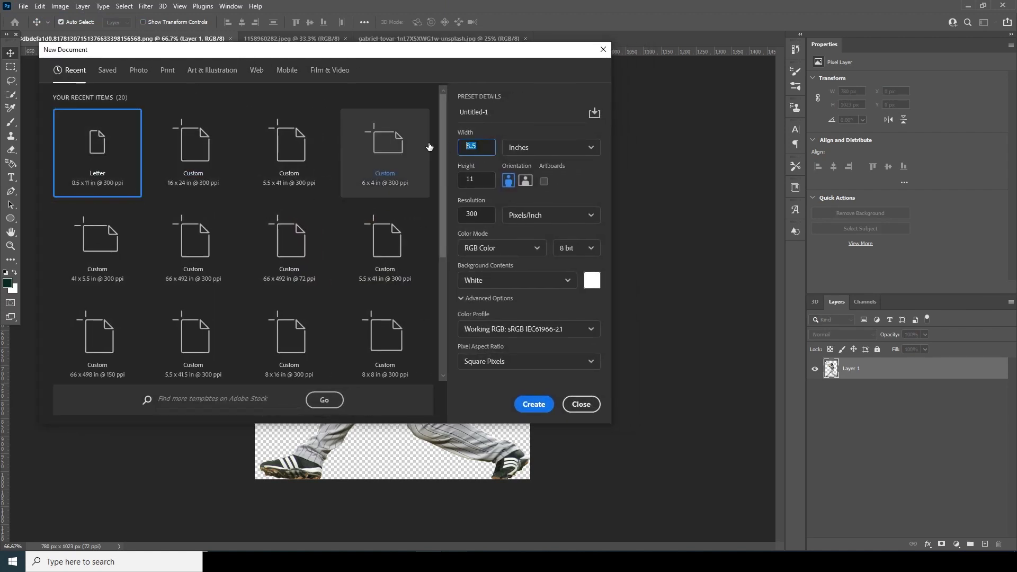
left_click(483, 180)
type("9.6")
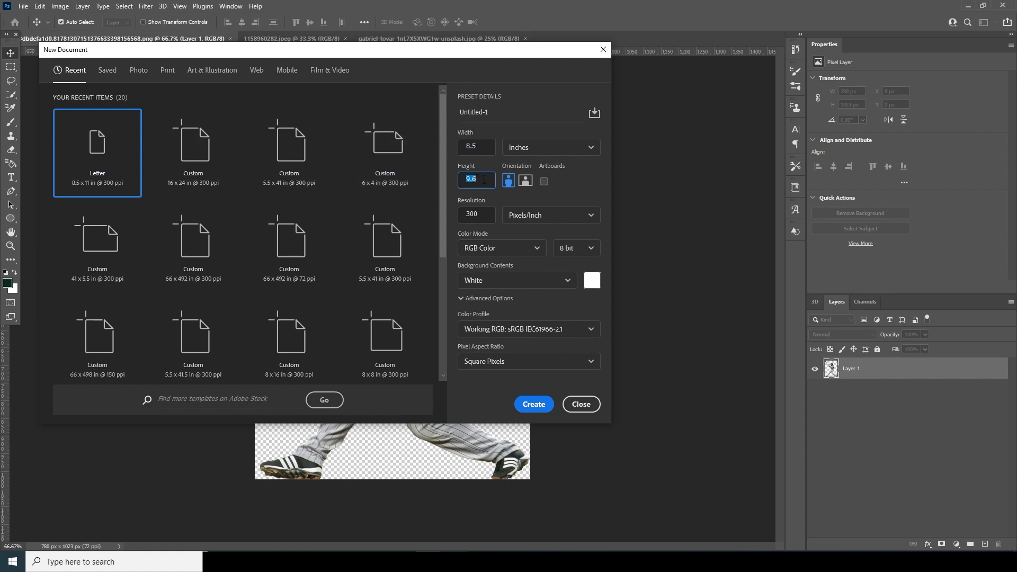
key("Return")
type("1")
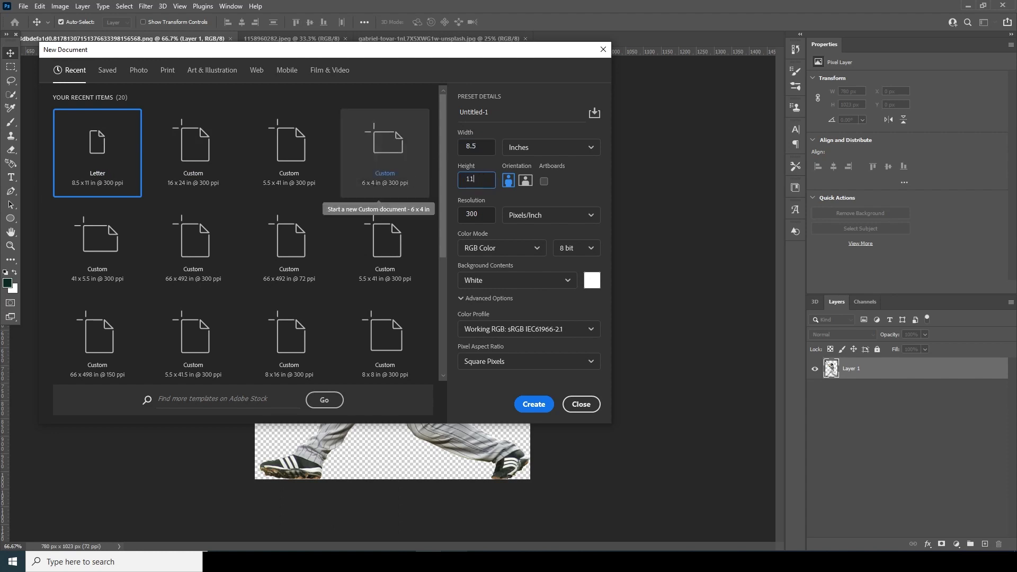
type("1")
key("Tab")
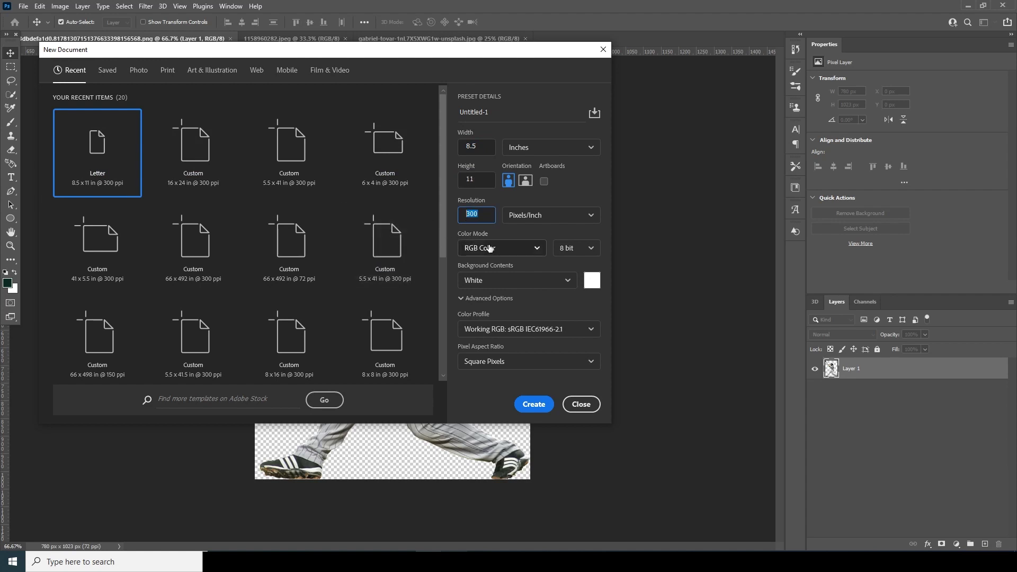
left_click(592, 249)
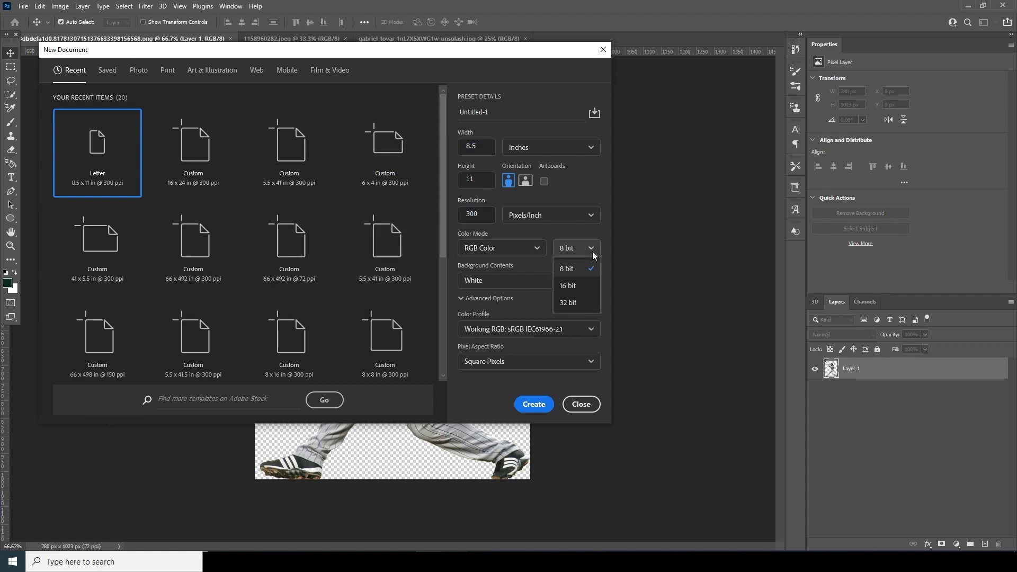
left_click(576, 287)
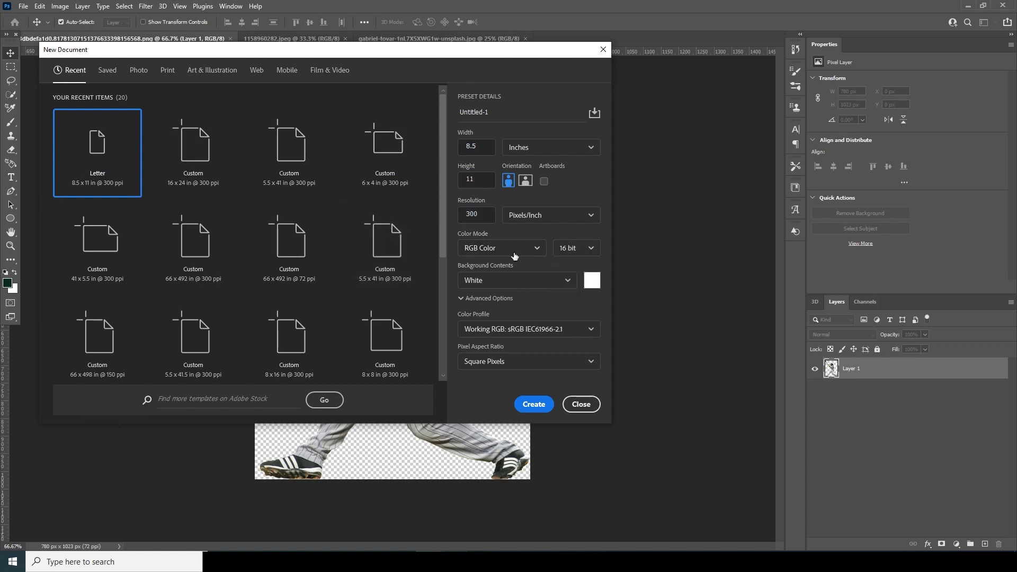
left_click(535, 405)
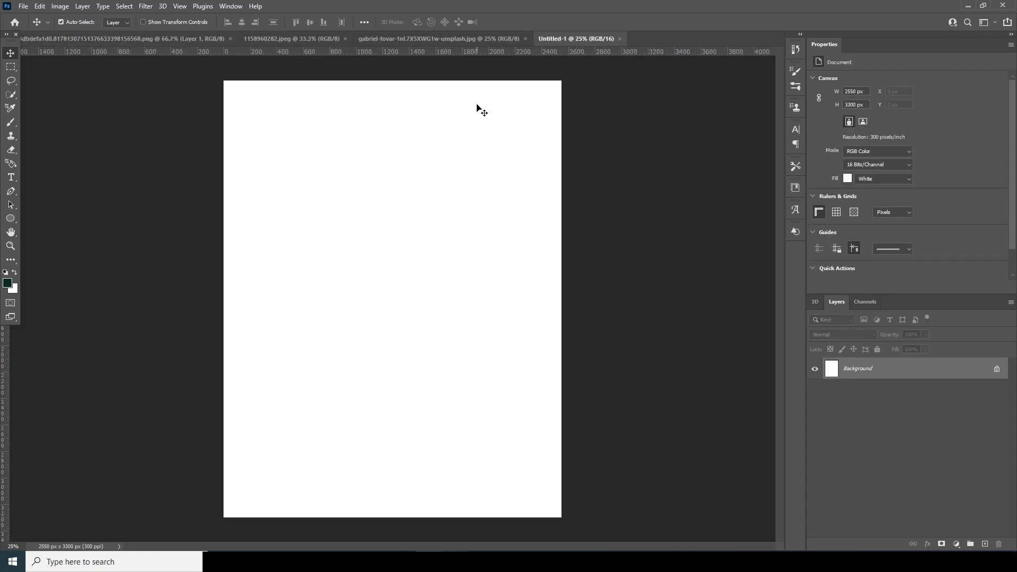
Step: Copy the baseball stadium photo into the new document and convert its layer to a smart object
left_click(284, 41)
left_click_drag(536, 125, 346, 395)
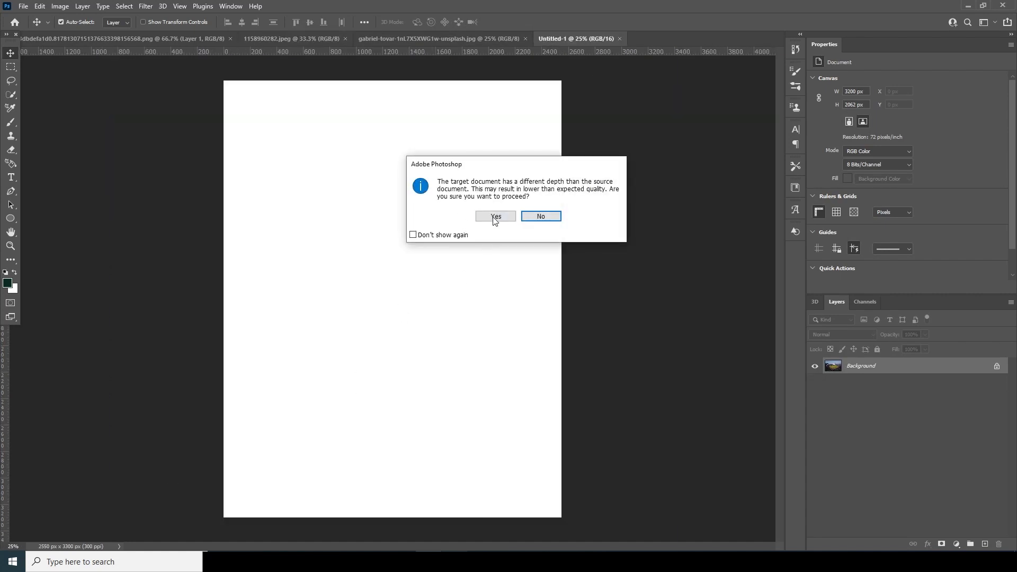
left_click(496, 216)
right_click(918, 370)
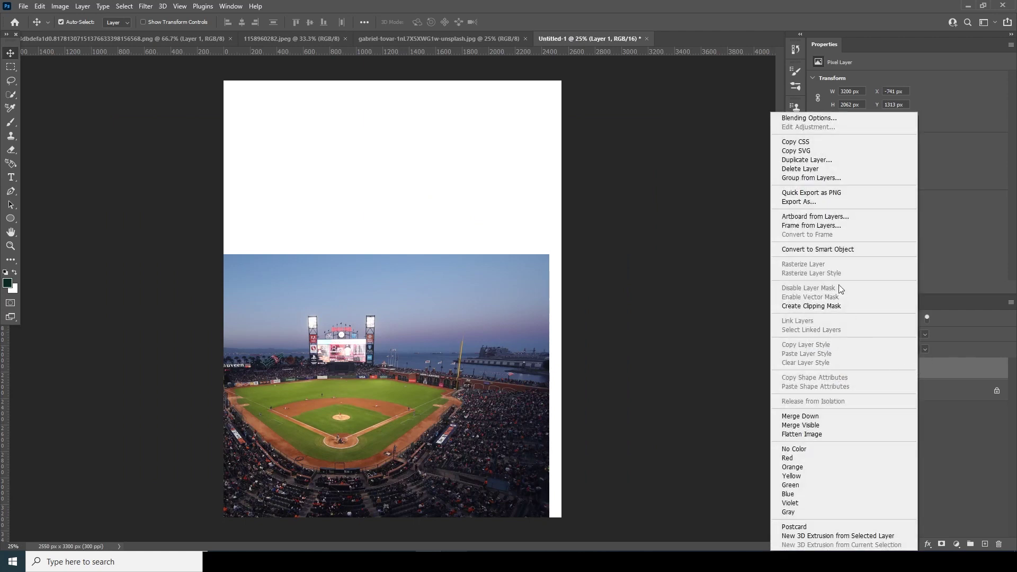
left_click(842, 250)
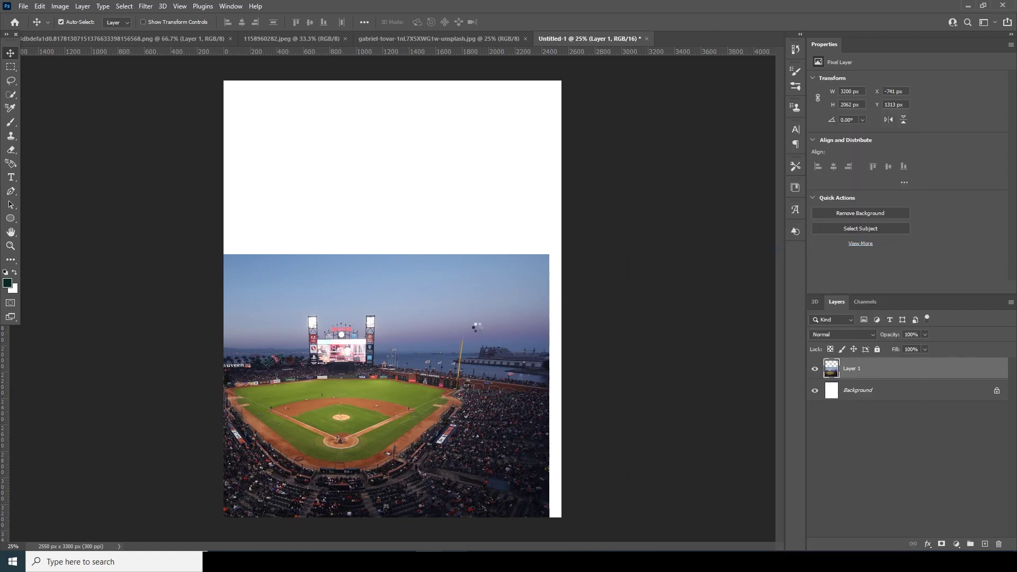
Step: Scale the stadium layer to about 124% and position it to span the full width of the page's lower part
key("ctrl")
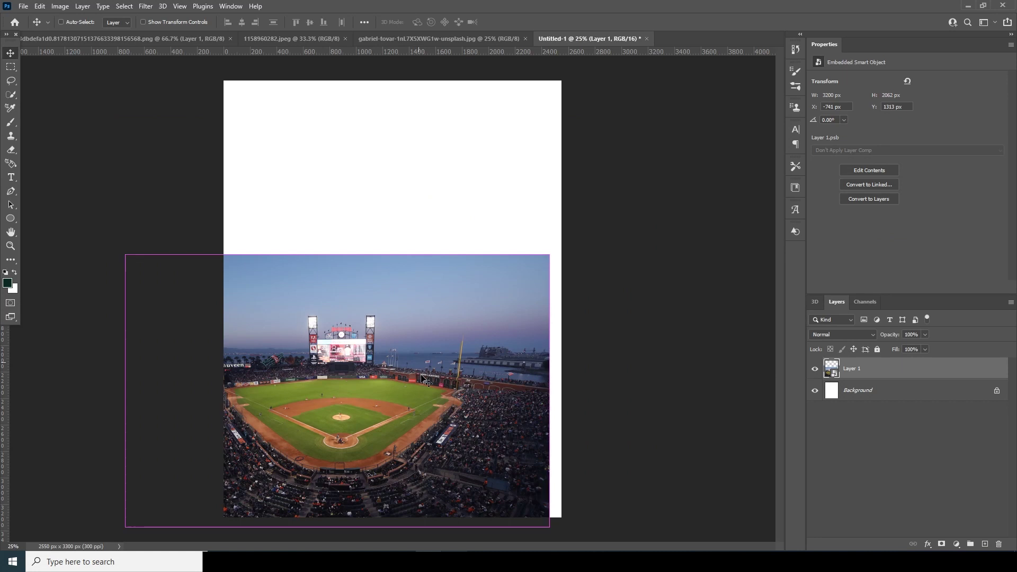
key("ctrl+t")
left_click_drag(409, 394, 458, 387)
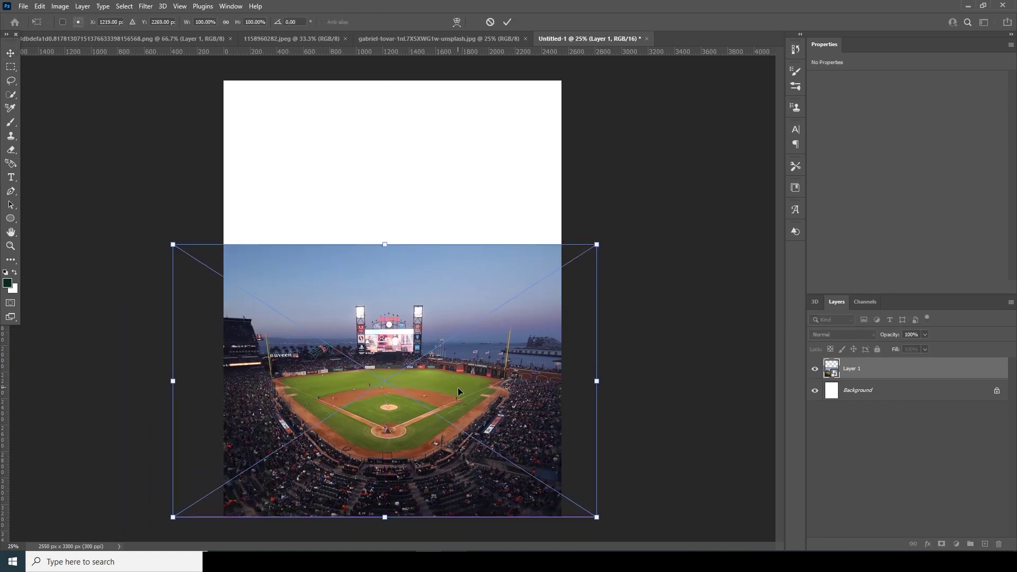
left_click_drag(598, 524, 629, 539)
left_click_drag(507, 416, 508, 408)
left_click_drag(629, 531, 649, 540)
left_click_drag(497, 387, 497, 383)
key("Return")
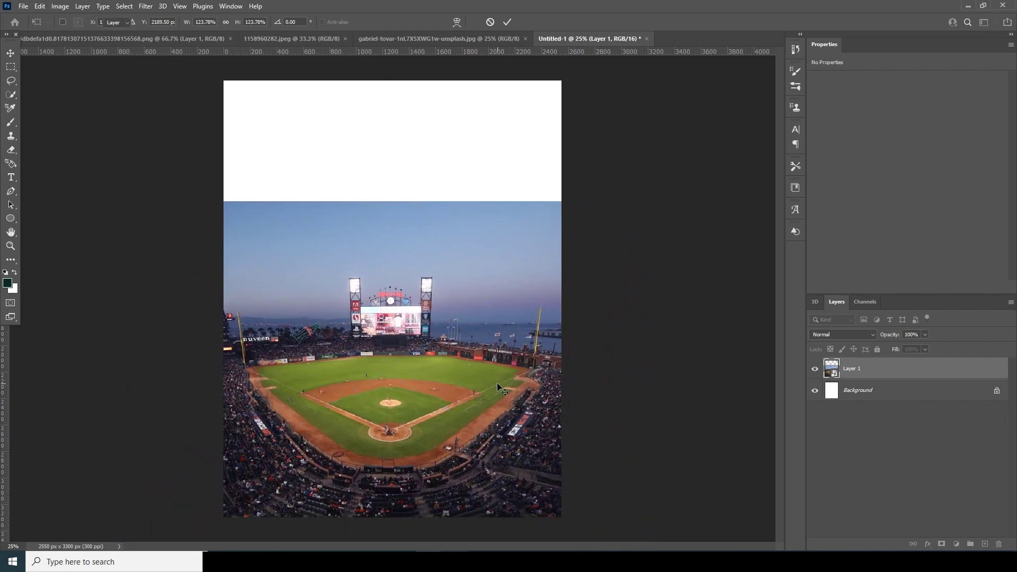
Step: Add a layer mask to the stadium layer and set up the Brush with black (000000) as the foreground color
left_click(942, 545)
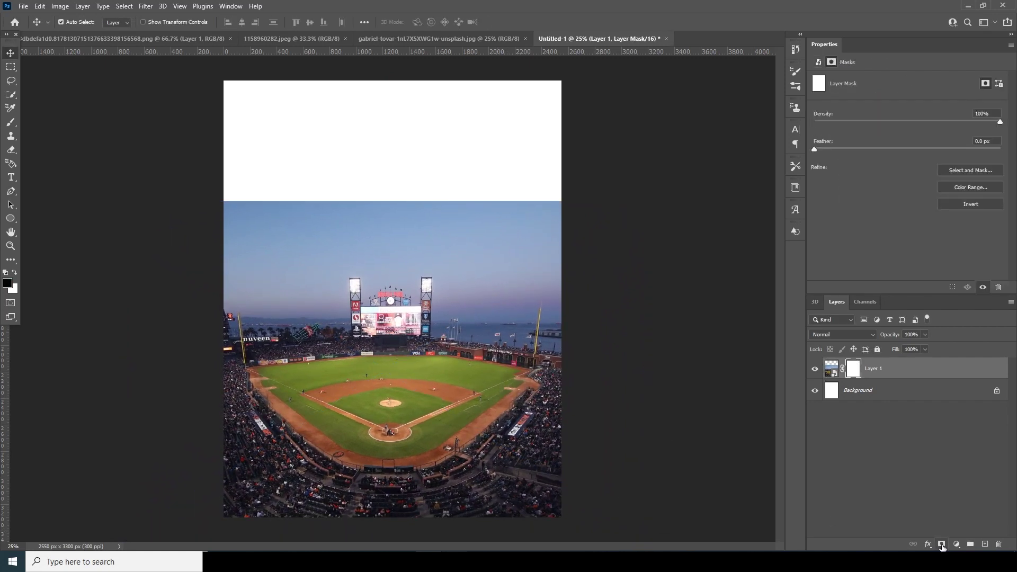
key("b")
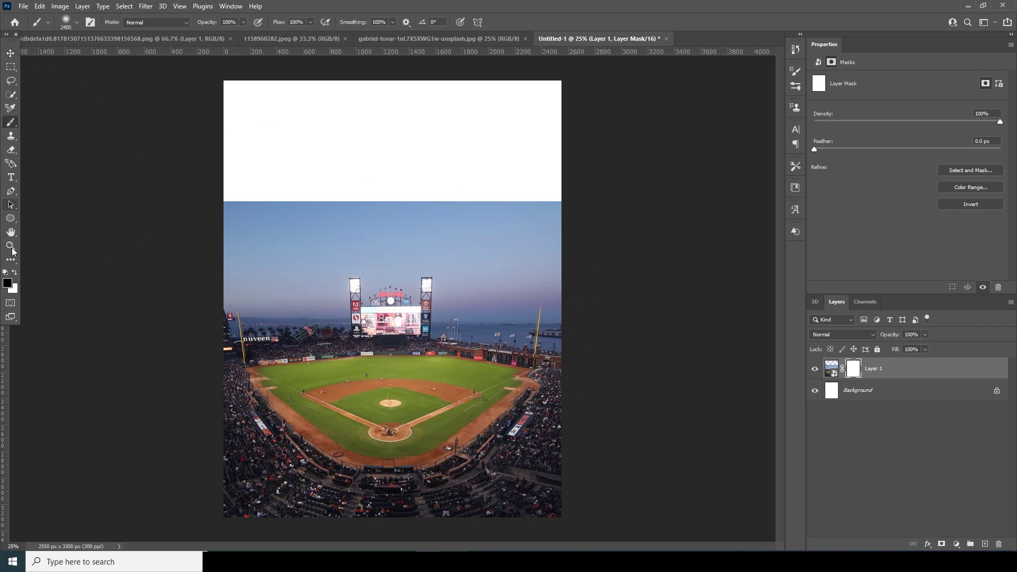
left_click(9, 285)
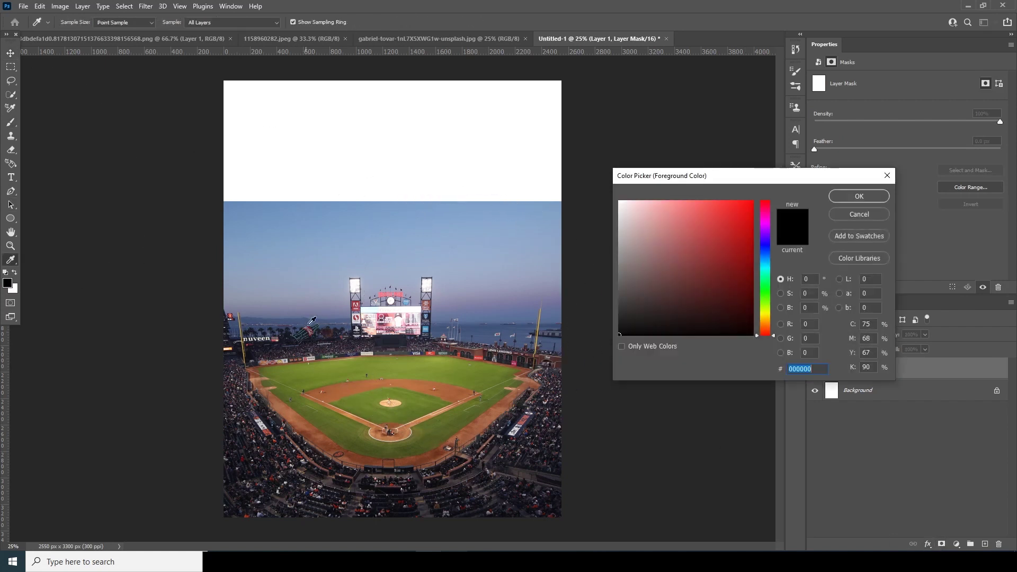
left_click_drag(643, 313, 619, 335)
left_click(860, 197)
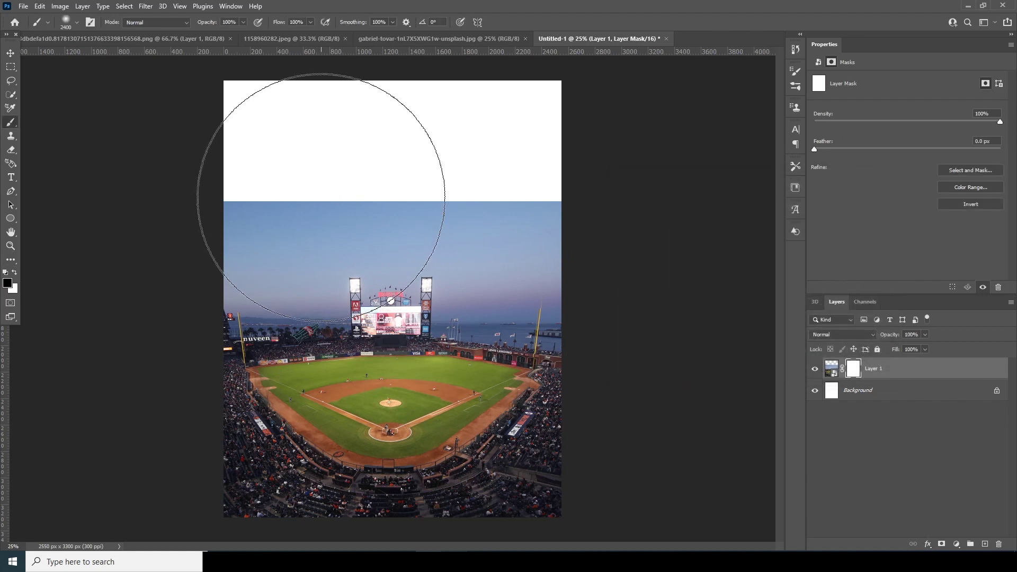
Step: Mask out the upper part of the stadium photo's sky with a soft 2200 px brush
key("bracketleft")
key("bracketleft")
left_click(321, 177)
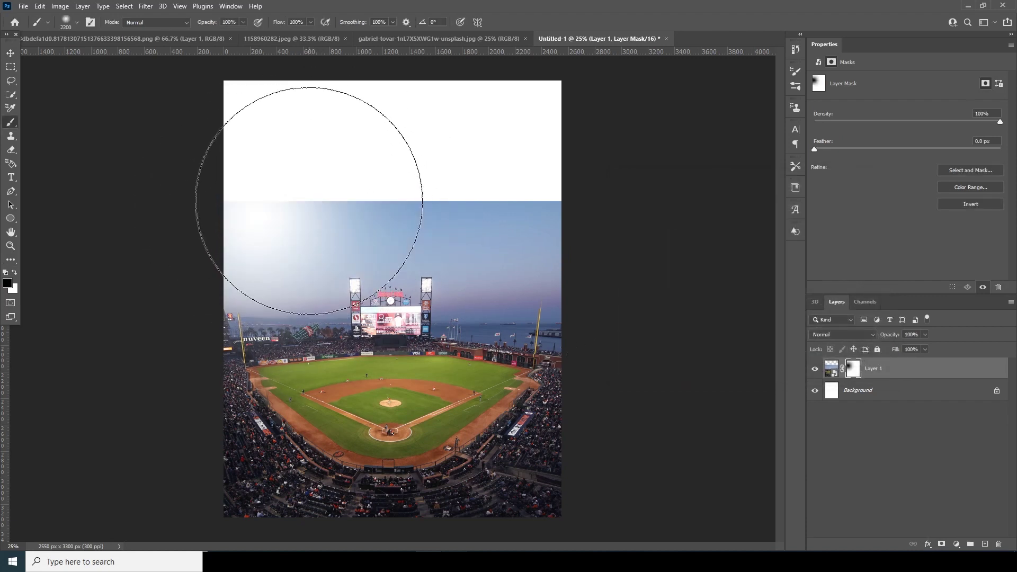
left_click(261, 200)
left_click_drag(467, 215, 625, 200)
Step: Mask out the remaining sky and scoreboard down to the far stands, reducing the brush gradually to 400 px
key("bracketleft")
key("bracketleft")
key("bracketleft")
key("bracketleft")
key("bracketleft")
key("bracketleft")
key("bracketleft")
mouse_move(215, 283)
left_mouse_down()
mouse_move(353, 262)
mouse_move(590, 250)
left_mouse_up()
key("bracketleft")
key("bracketleft")
key("bracketleft")
mouse_move(464, 276)
left_mouse_down()
mouse_move(568, 277)
mouse_move(618, 307)
mouse_move(554, 291)
mouse_move(329, 272)
mouse_move(579, 291)
mouse_move(193, 273)
mouse_move(498, 280)
left_mouse_up()
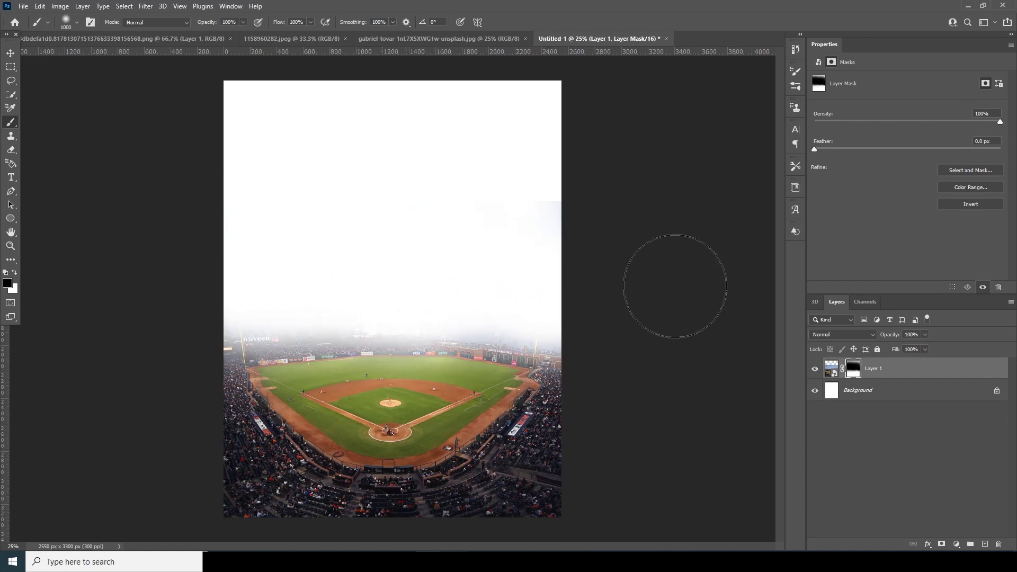
key("bracketleft")
key("bracketleft")
key("bracketleft")
key("bracketleft")
key("bracketleft")
key("bracketleft")
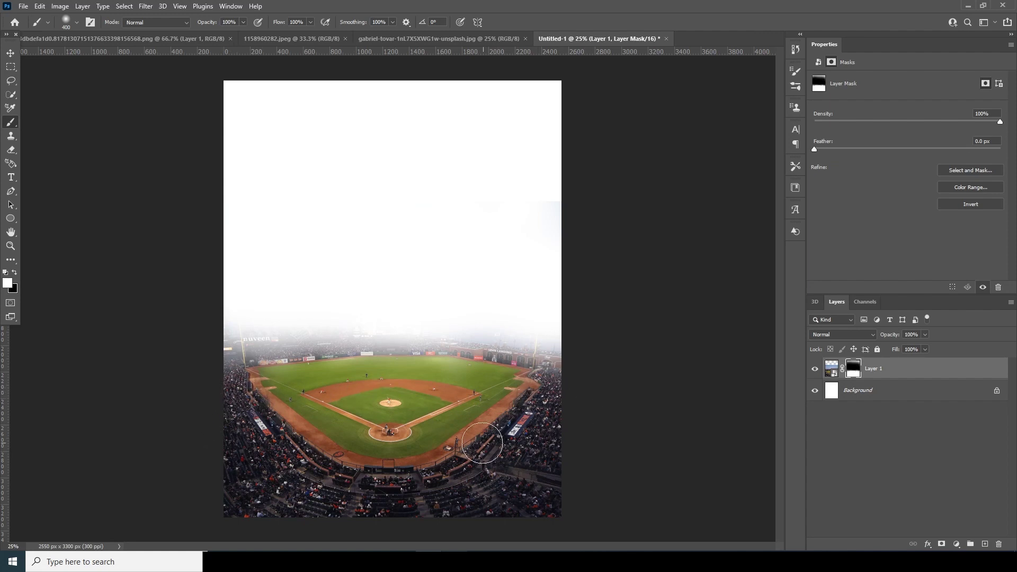
Step: Add a solid color fill layer directly above the Background in blue 485b7f, sampled from the faded edge of the stadium photo
left_click(863, 404)
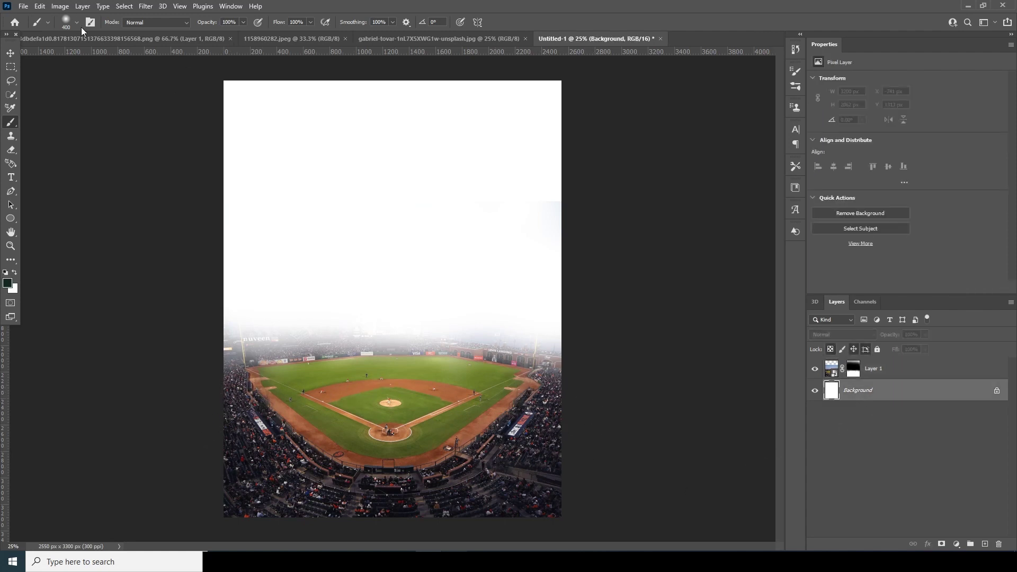
left_click(8, 284)
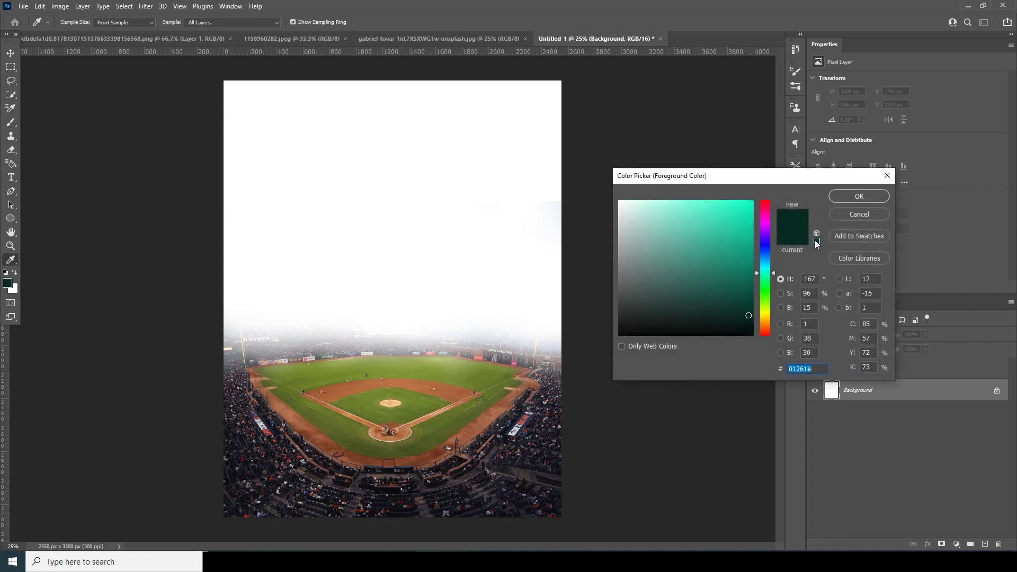
left_click(751, 315)
left_click(845, 210)
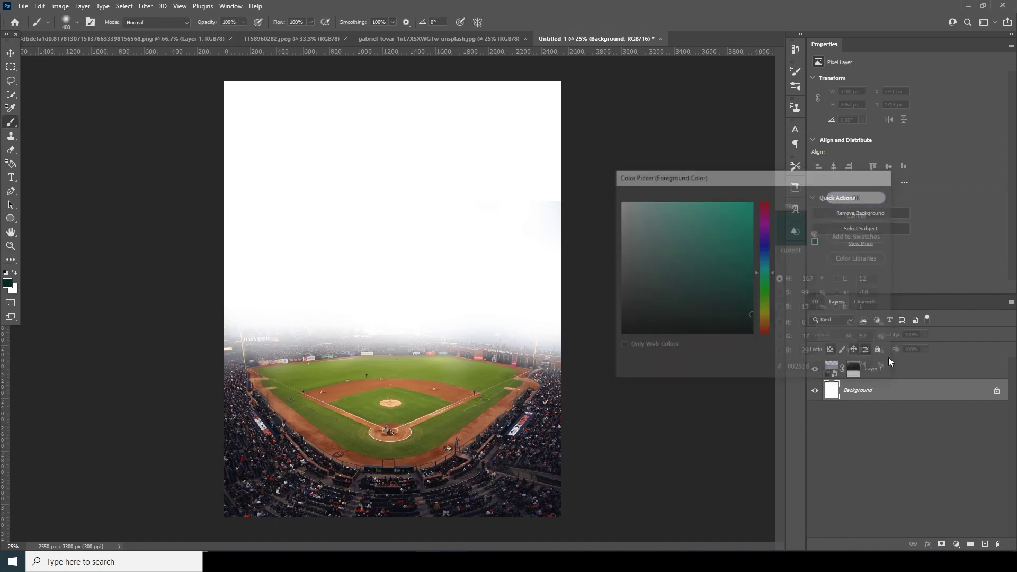
left_click(956, 545)
left_click(955, 360)
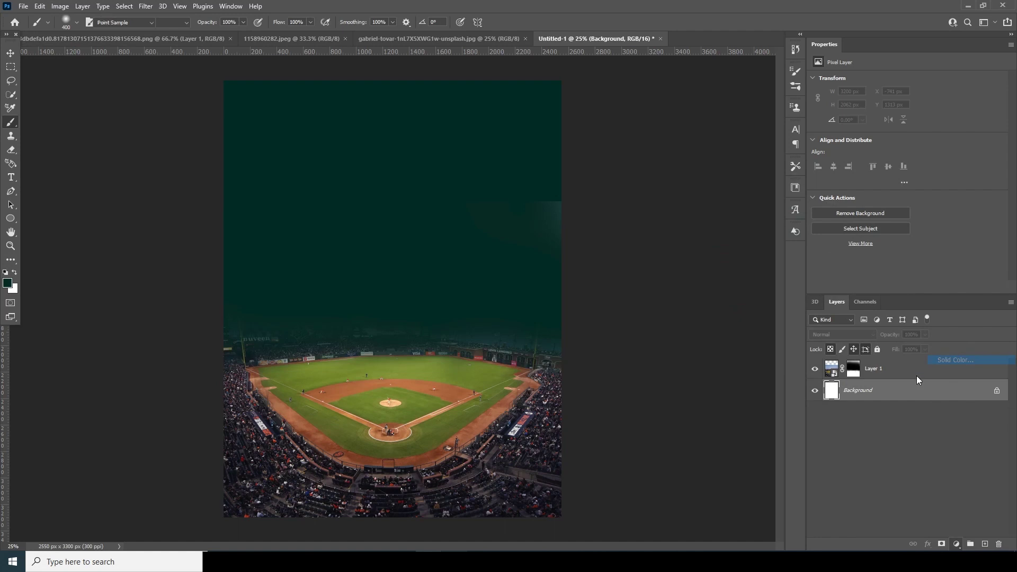
left_click(753, 316)
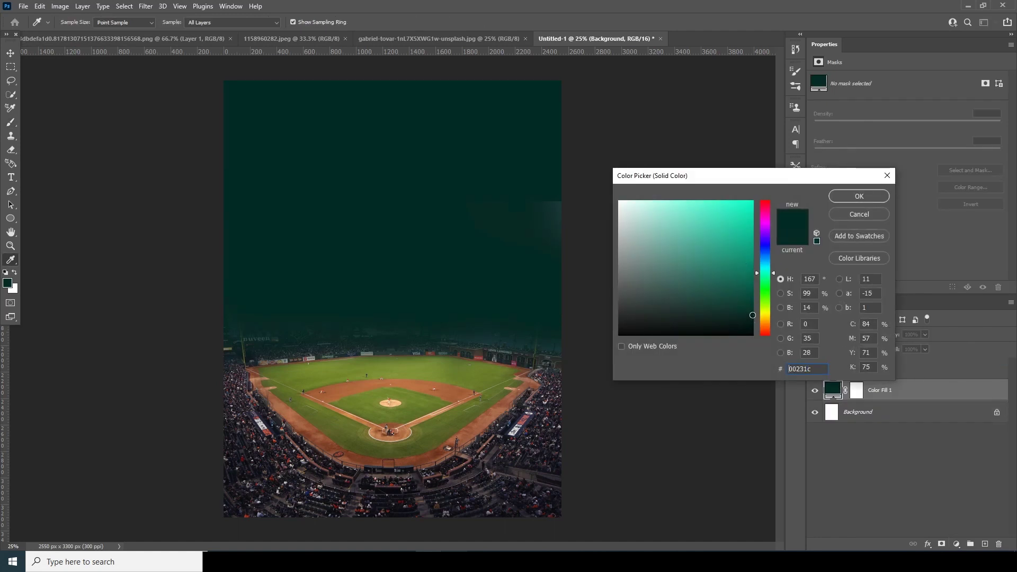
left_click_drag(486, 335, 482, 332)
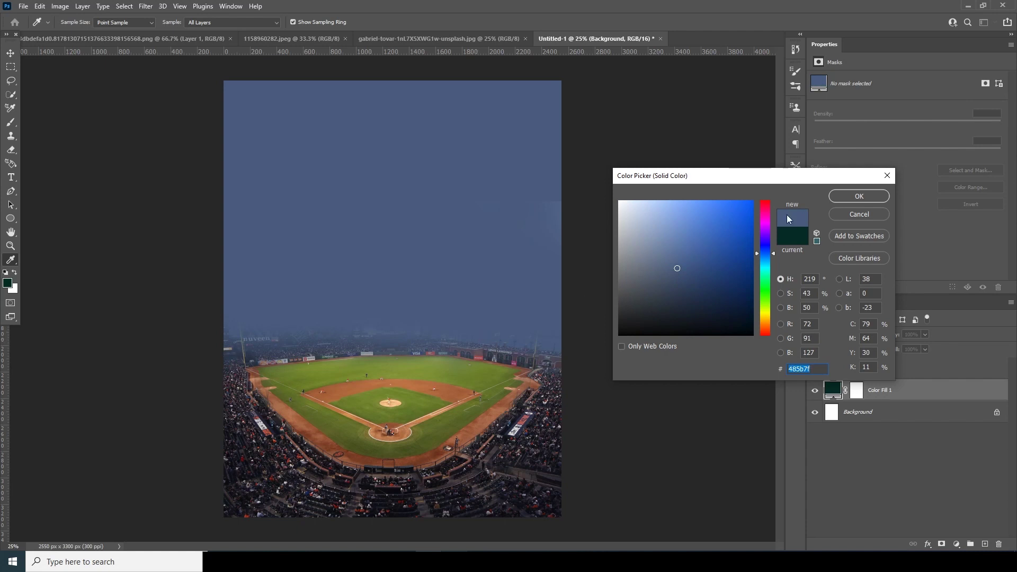
left_click(851, 196)
Step: Paint black on the stadium layer's mask to remove the leftover sky edge at the photo's upper corner
left_click(854, 368)
key("b")
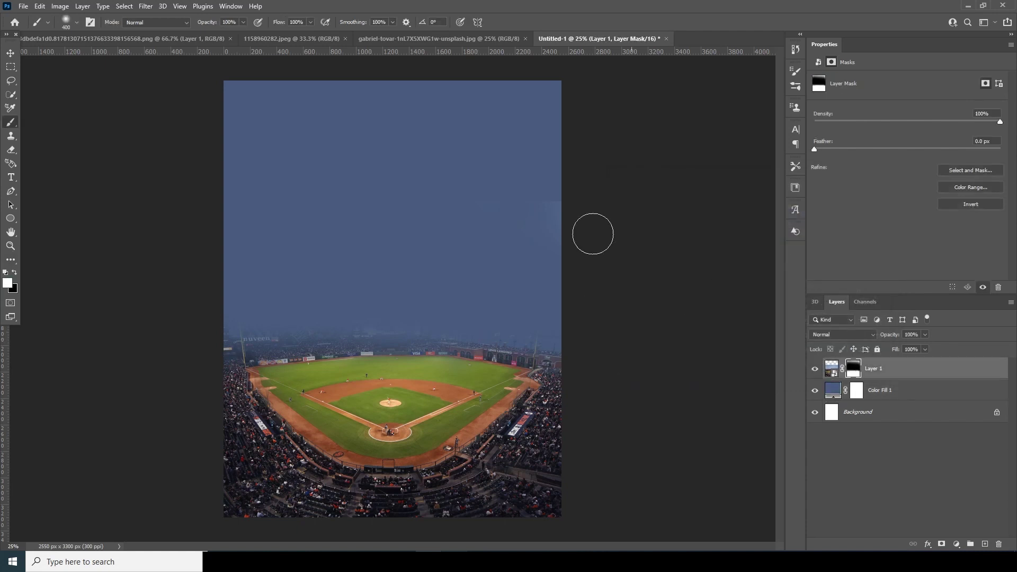
left_click(14, 272)
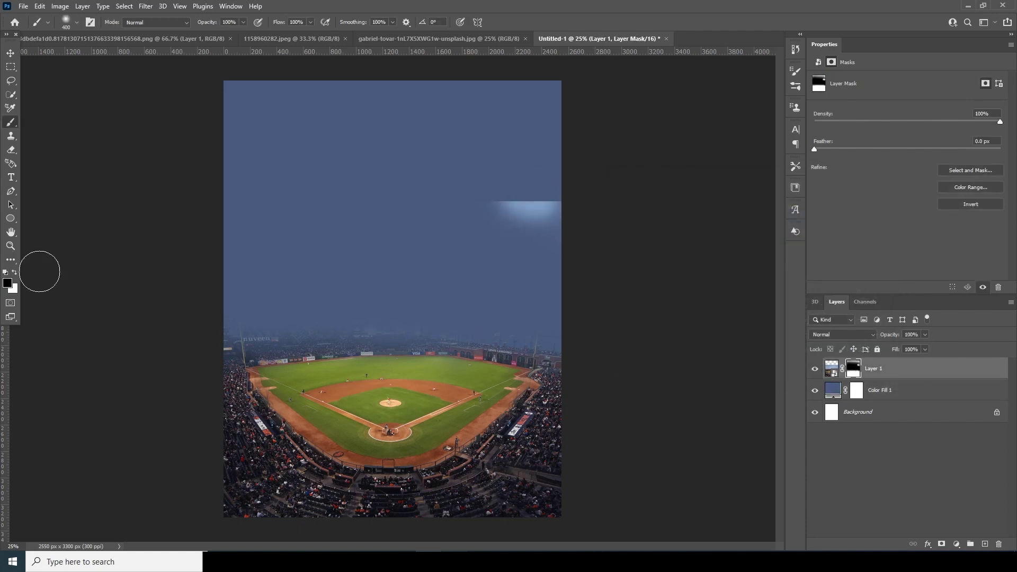
mouse_move(433, 202)
left_mouse_down()
mouse_move(616, 212)
mouse_move(488, 210)
mouse_move(645, 204)
left_mouse_up()
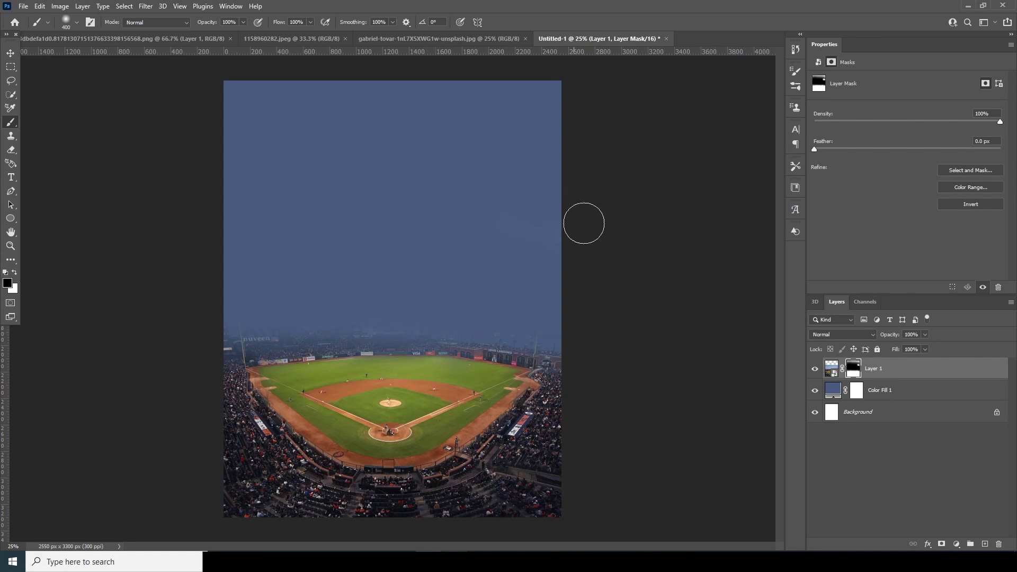
Step: Copy the cut-out baseball player into the poster document and place him over the field
left_click(10, 53)
left_click(448, 41)
left_click(242, 37)
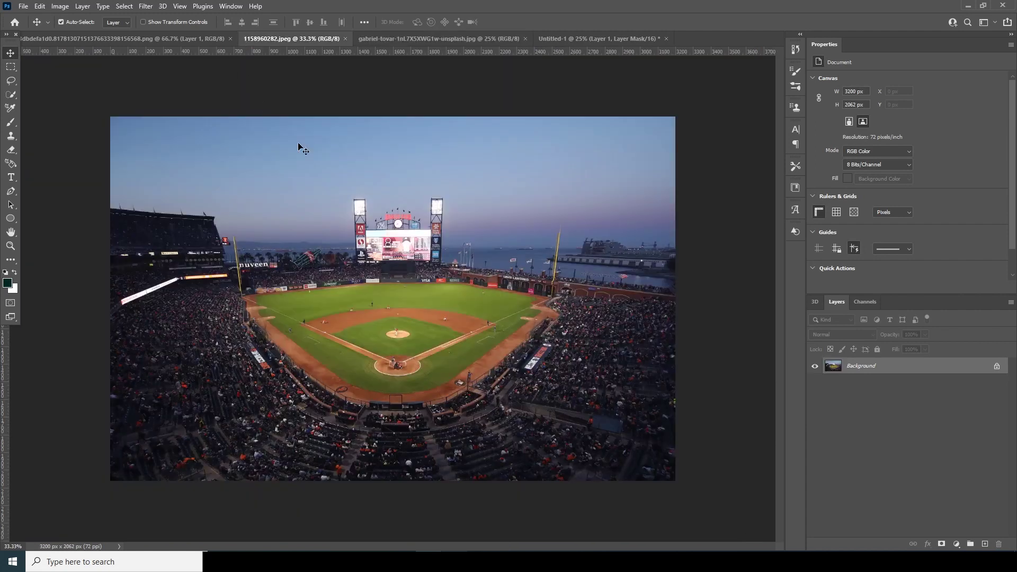
left_click(160, 42)
left_click_drag(427, 275, 431, 320)
left_click(501, 219)
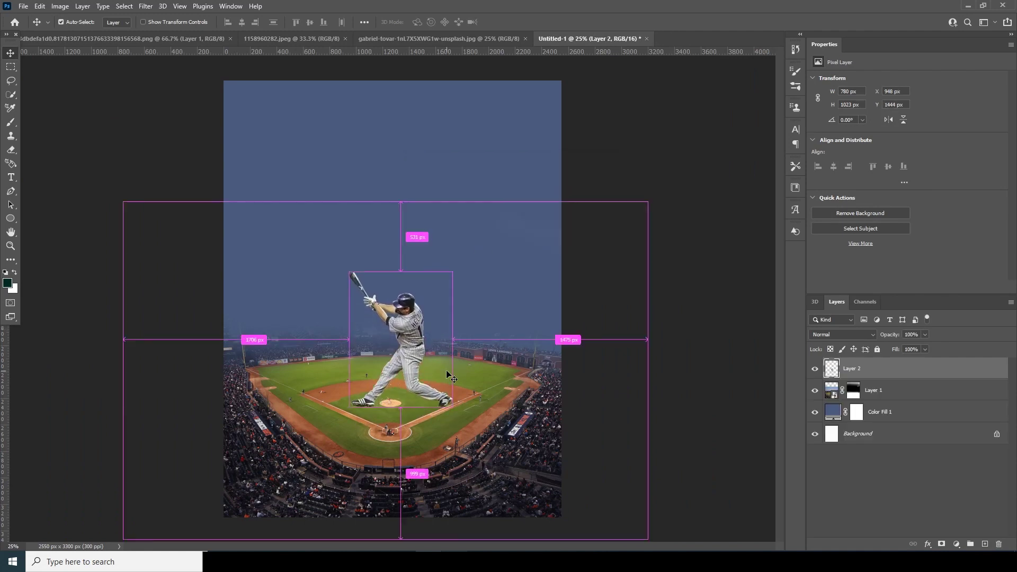
Step: Flip the baseball player horizontally, enlarge him to about 1533 × 2010 px and position him mid-poster with his feet on the infield
key("ctrl+t")
right_click(410, 332)
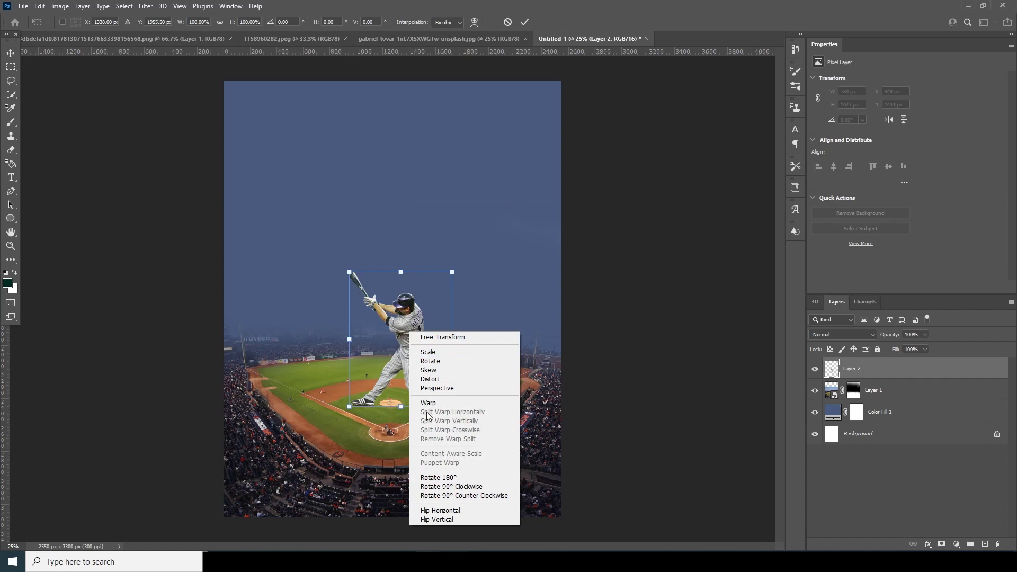
left_click(463, 512)
left_click_drag(454, 408, 510, 427)
left_click_drag(401, 304, 399, 236)
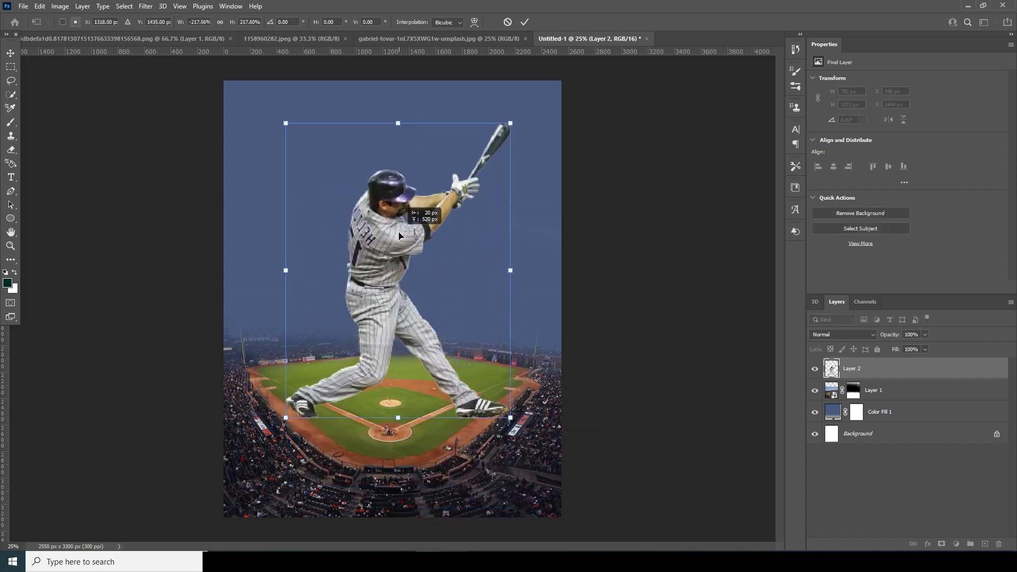
left_click_drag(515, 124, 506, 143)
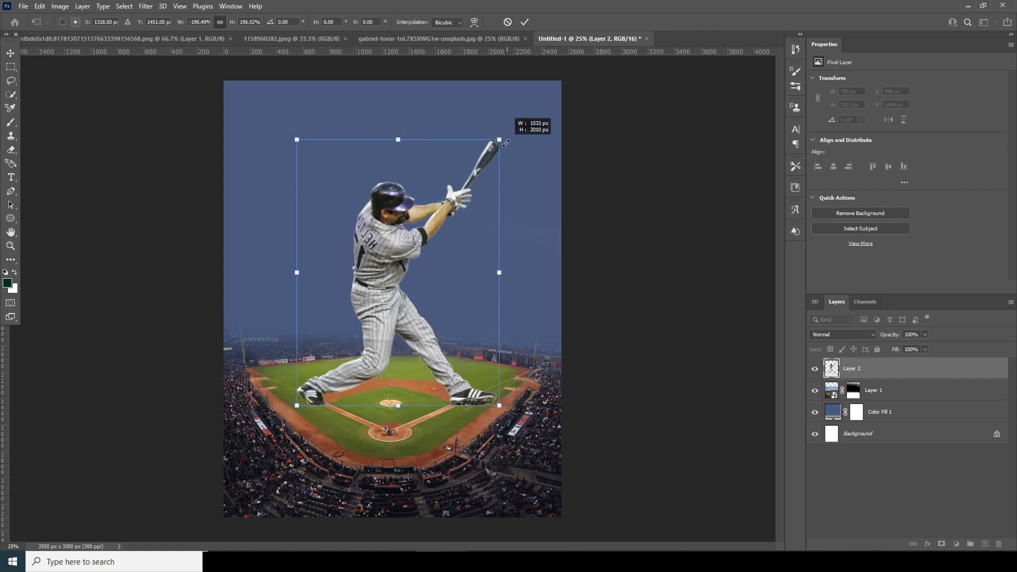
left_click_drag(394, 254, 396, 254)
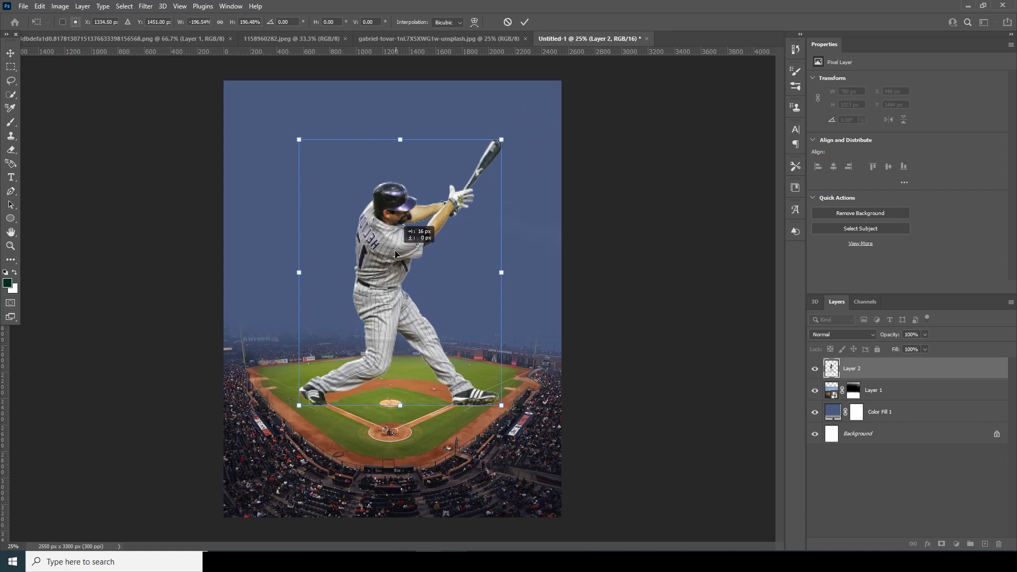
key("Return")
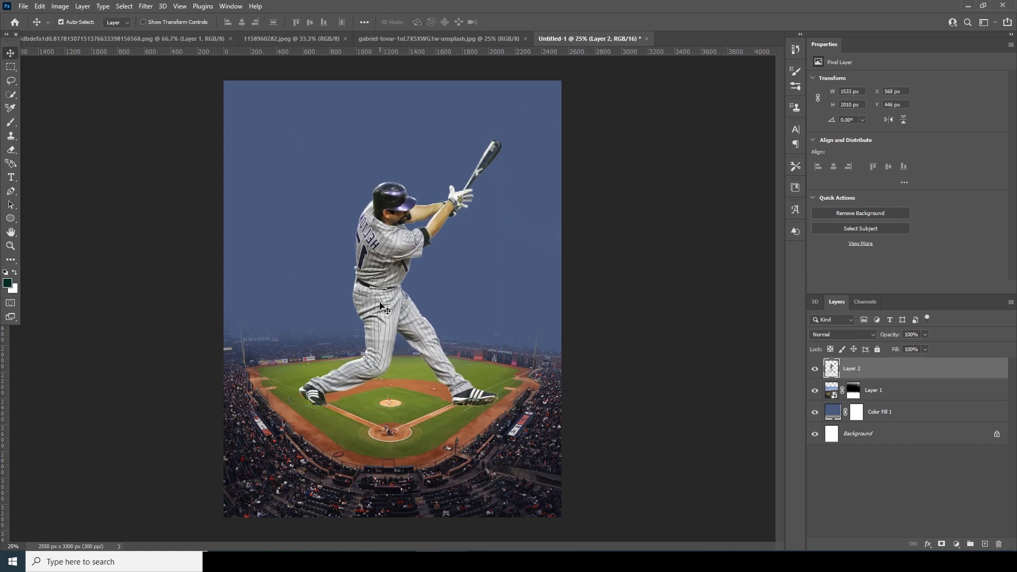
Step: Apply a perspective transform to the stadium layer, widening its lower edge to about 4681 px
left_click(835, 392)
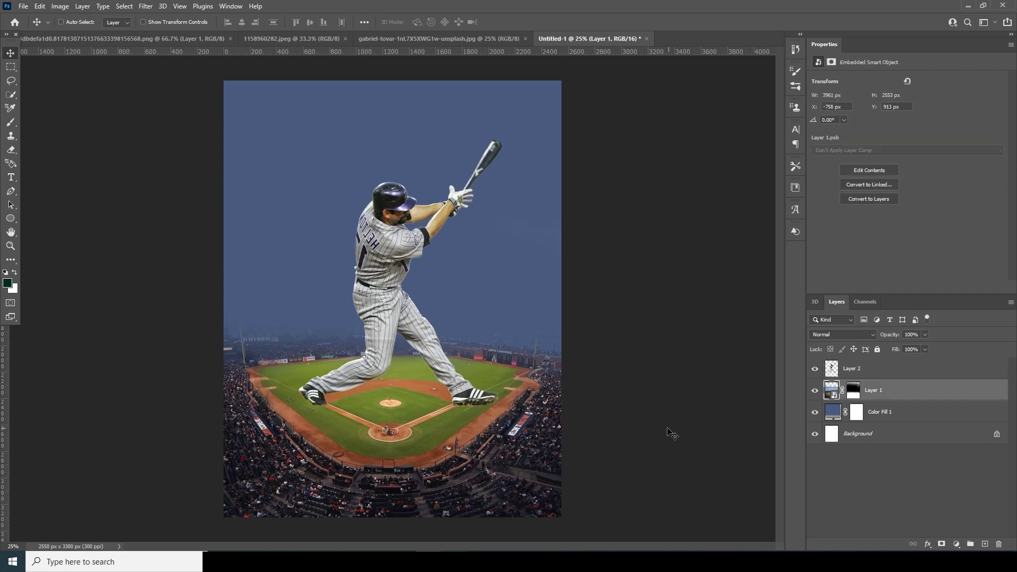
key("ctrl+t")
right_click(457, 189)
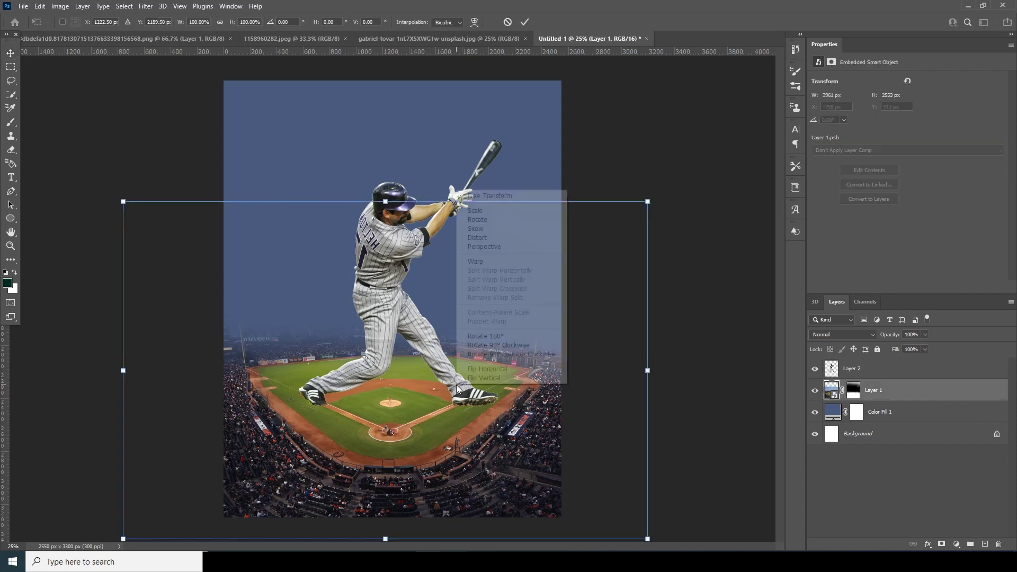
left_click(486, 247)
left_click_drag(648, 540, 696, 540)
key("Return")
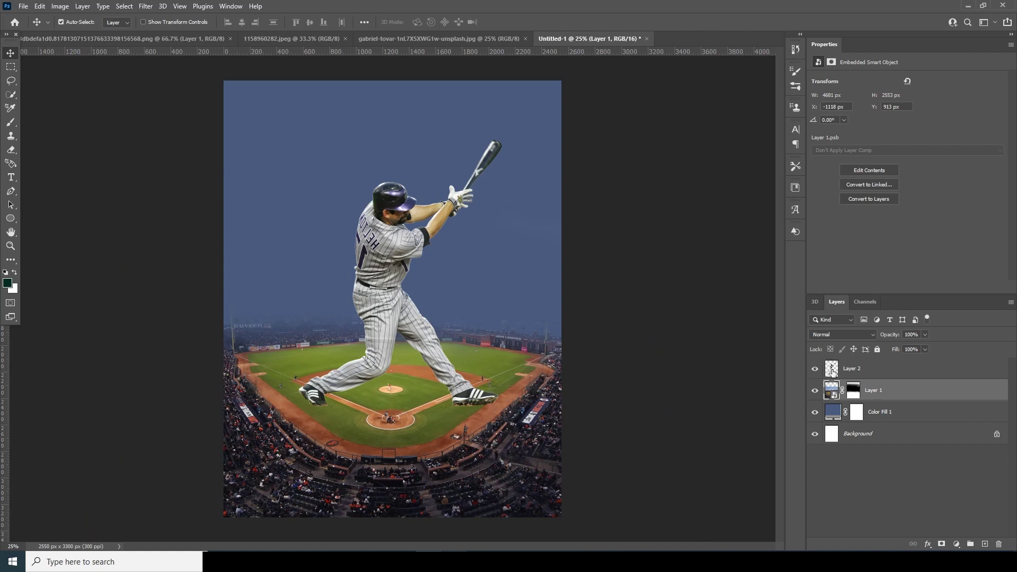
Step: Scale the baseball player down to about 91% and move him slightly up over the infield
left_click(833, 370)
key("ctrl+t")
left_click_drag(502, 138, 493, 151)
left_click_drag(392, 250, 392, 245)
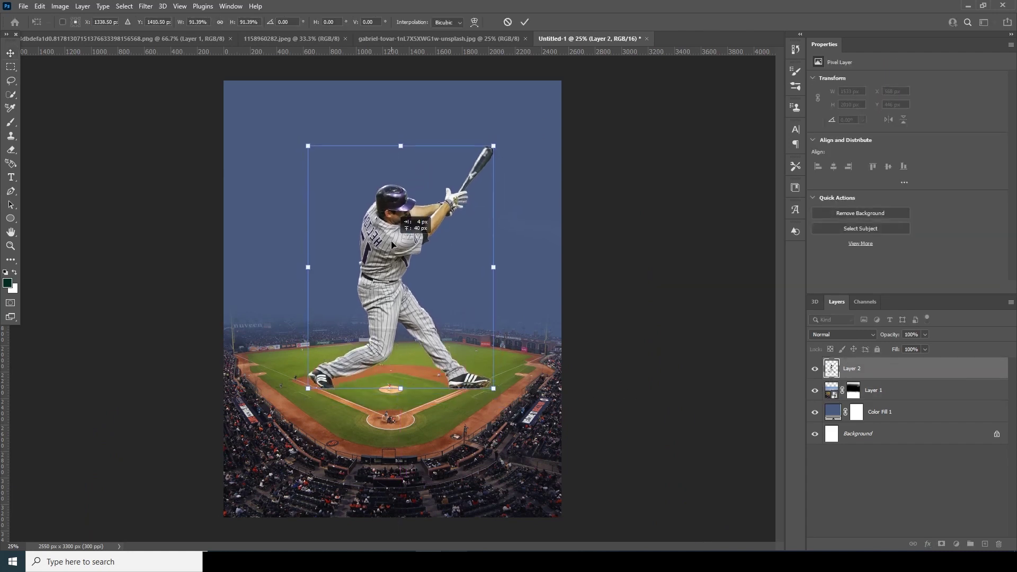
key("Return")
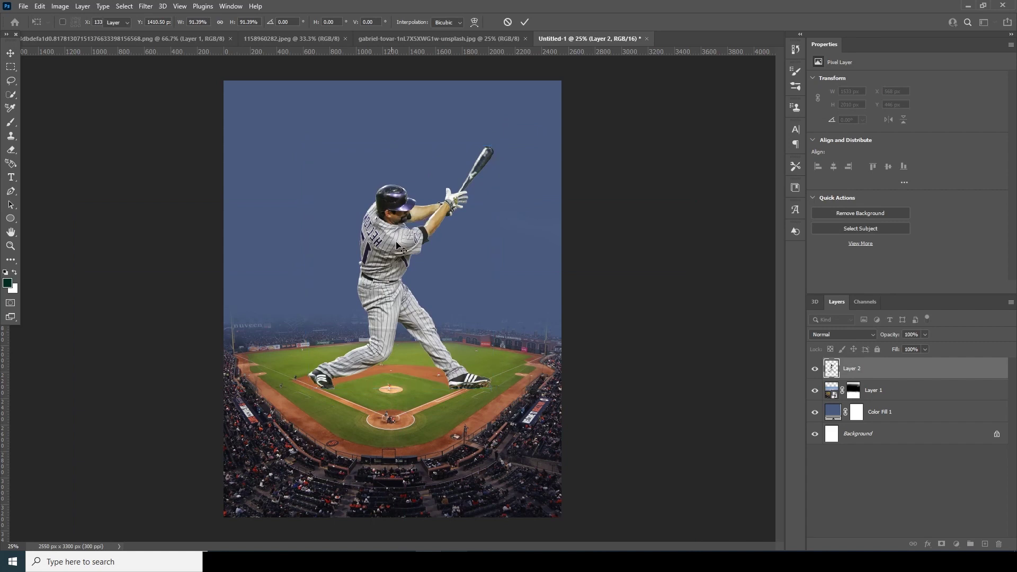
Step: Add a new layer directly above the stadium layer and set up a 600 px soft round brush in dark gray 1c1c1c
left_click(827, 390)
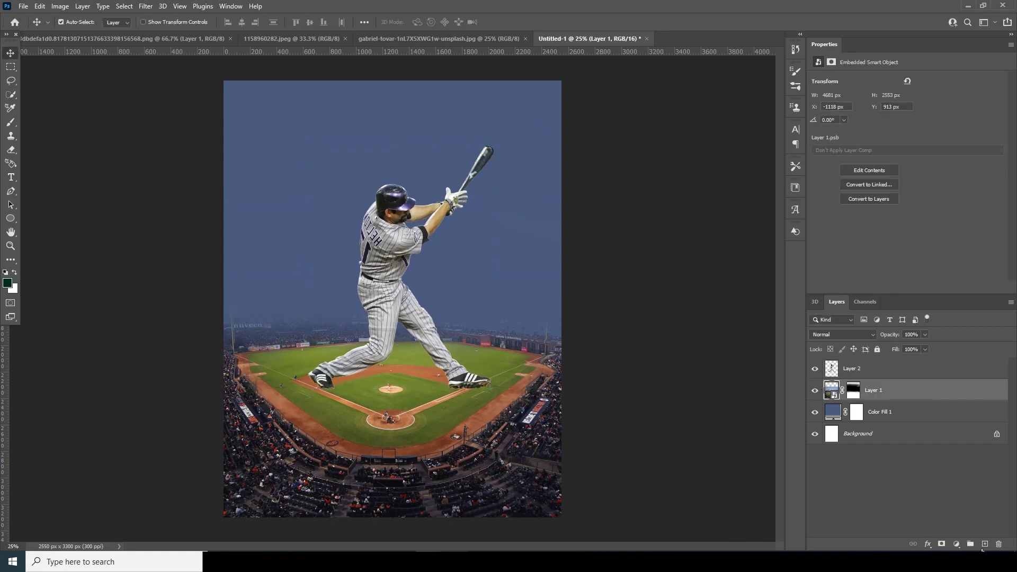
left_click(985, 544)
key("b")
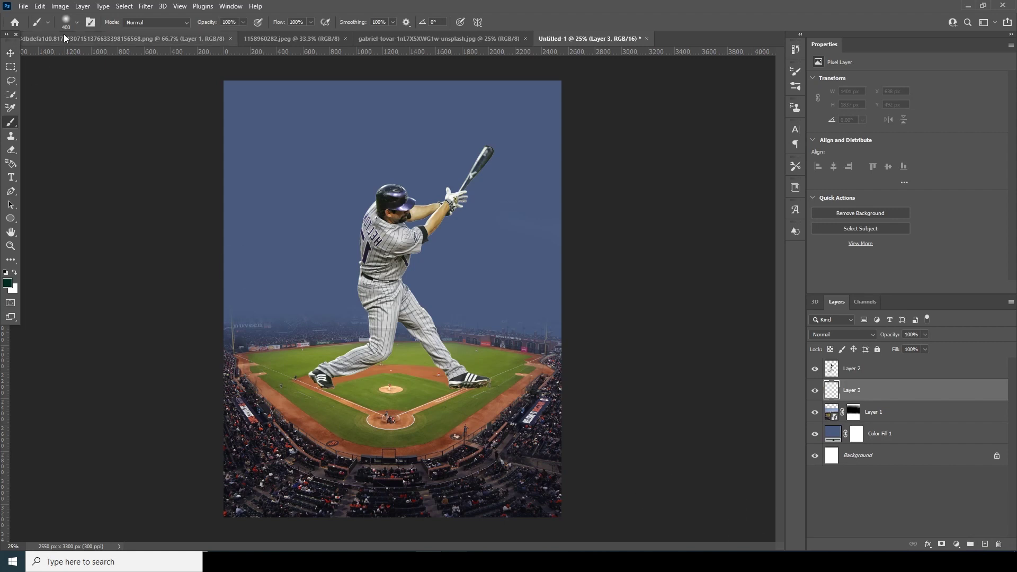
left_click(76, 23)
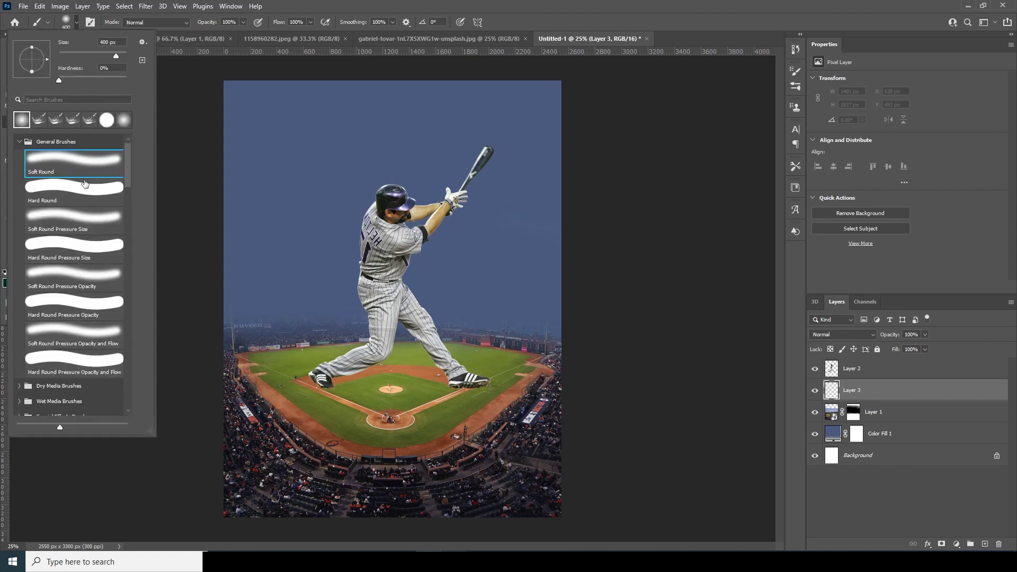
left_click(117, 485)
left_click(7, 283)
left_click(612, 321)
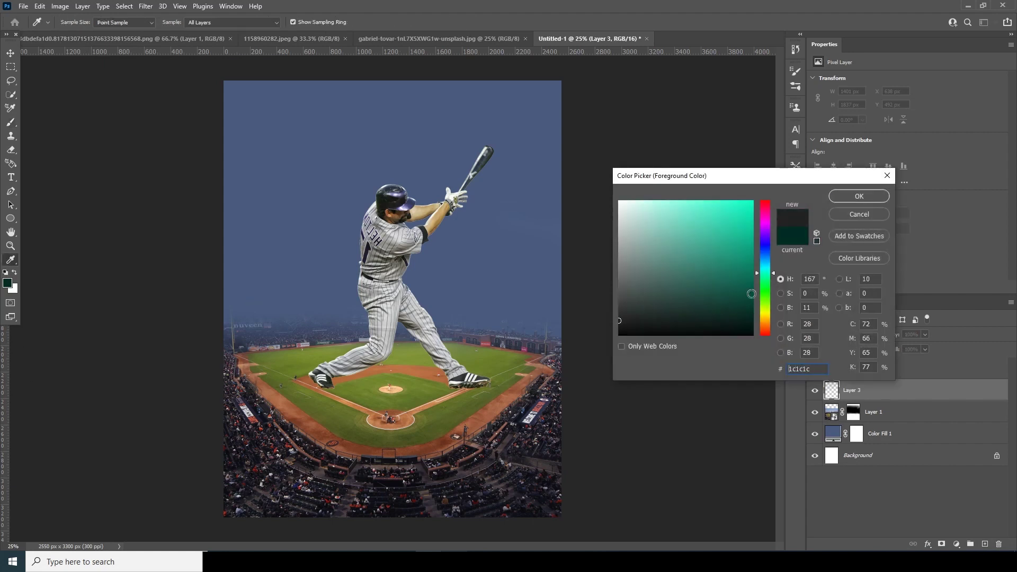
left_click(859, 197)
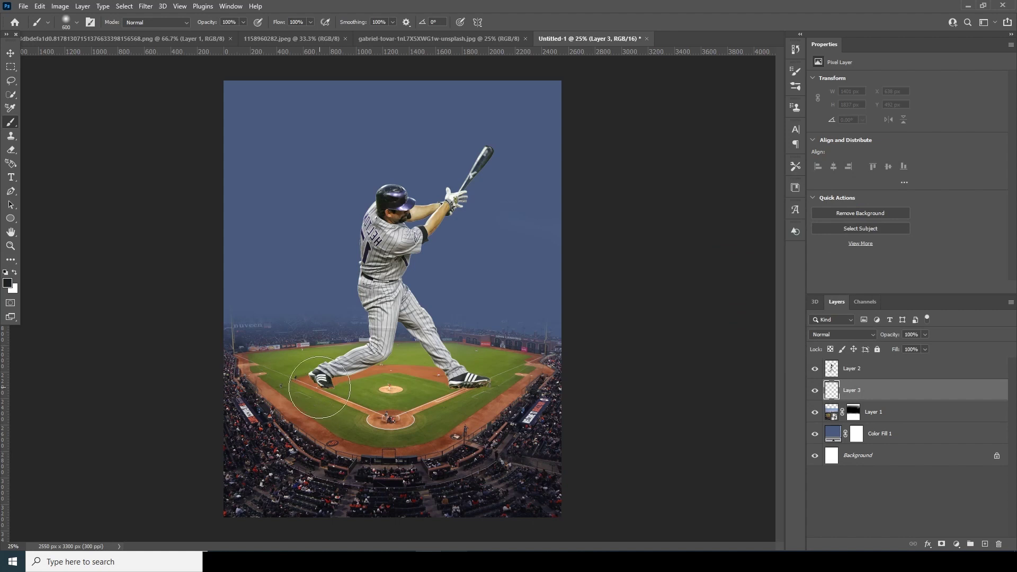
Step: Paint one soft dark spot at the player's left-hand shoe and flatten it to about 178 px high as a ground shadow beneath it
key("bracketleft")
left_click(328, 380)
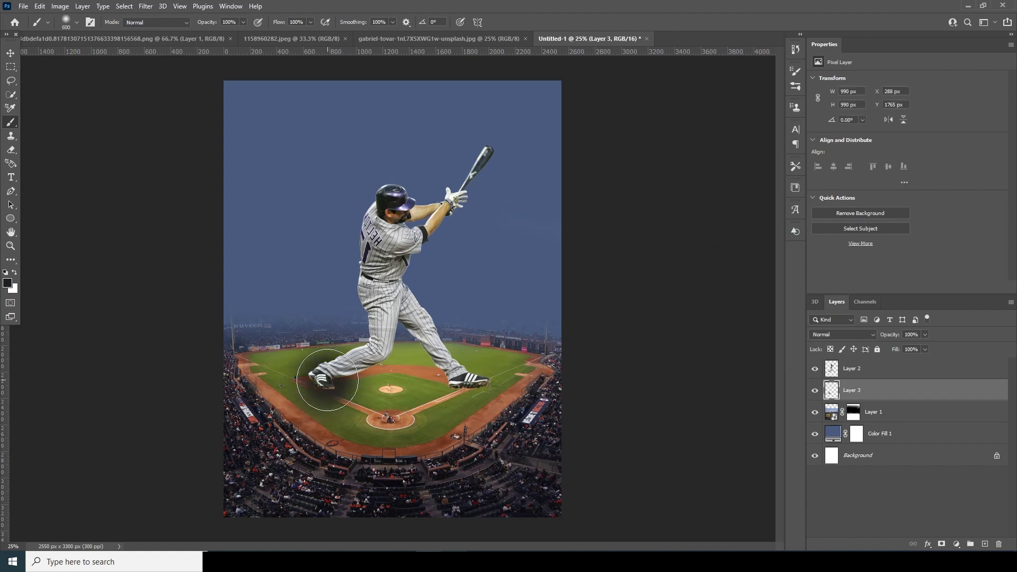
key("ctrl+t")
left_click_drag(328, 314, 337, 392)
key("Return")
key("b")
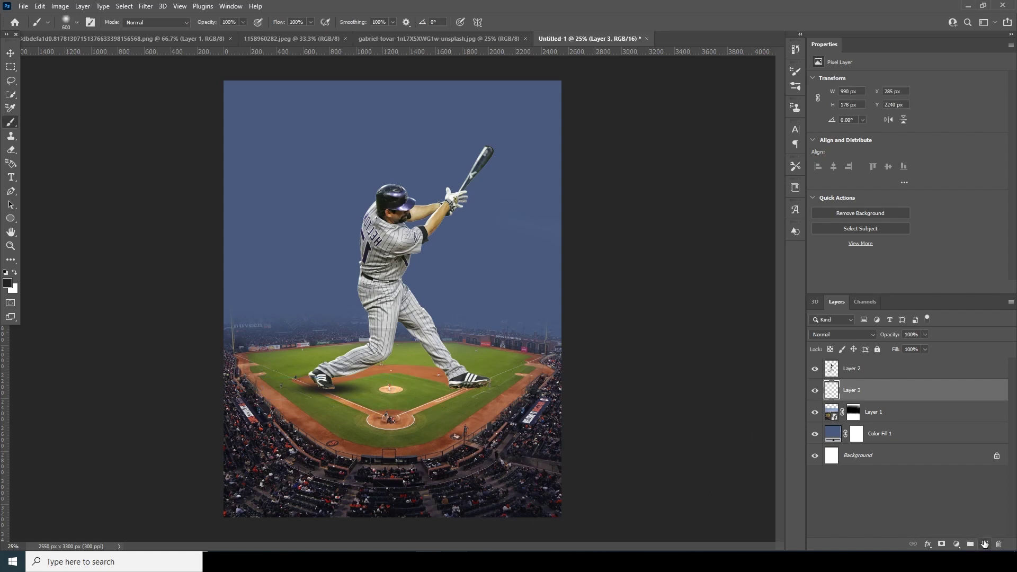
Step: On another new layer, paint a matching soft spot, squash it to 20% height and place it under the player's right-hand shoe
left_click(985, 545)
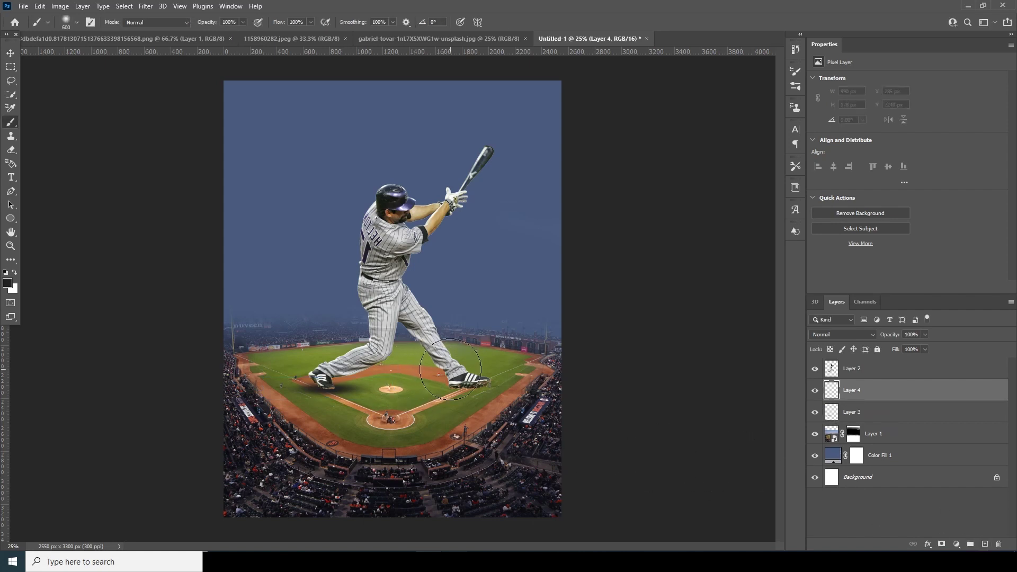
left_click(451, 369)
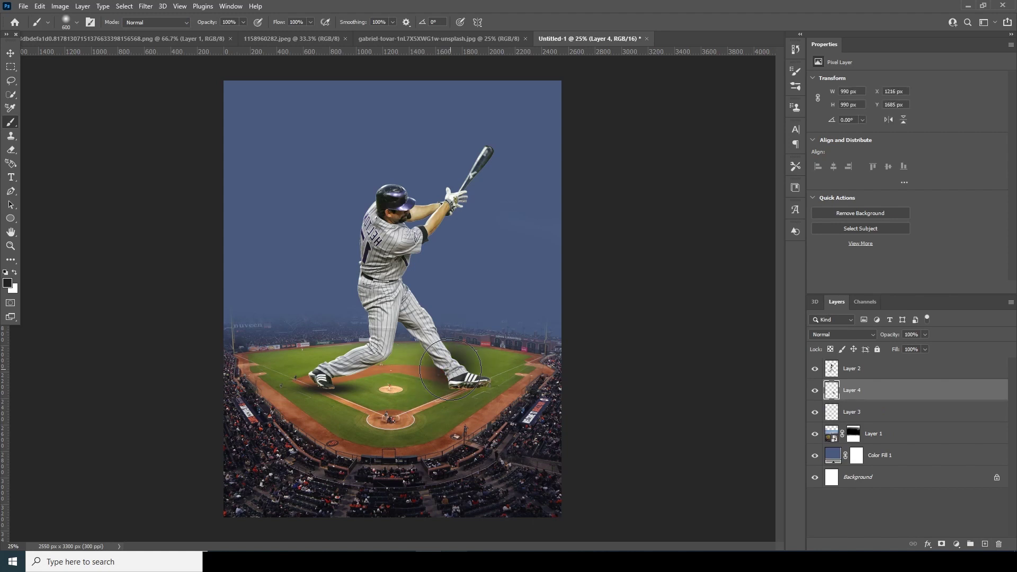
key("ctrl+t")
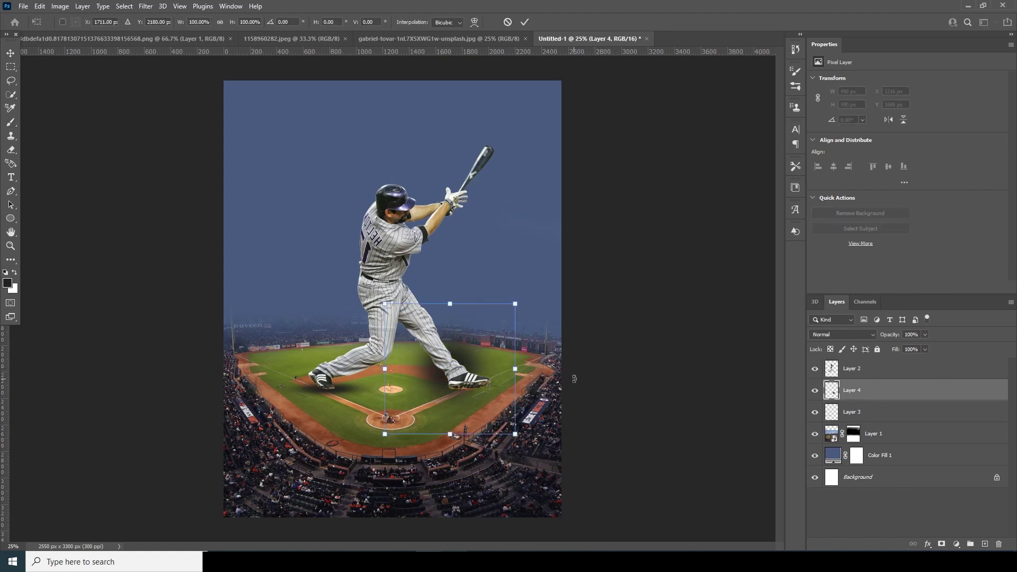
left_click_drag(449, 303, 487, 395)
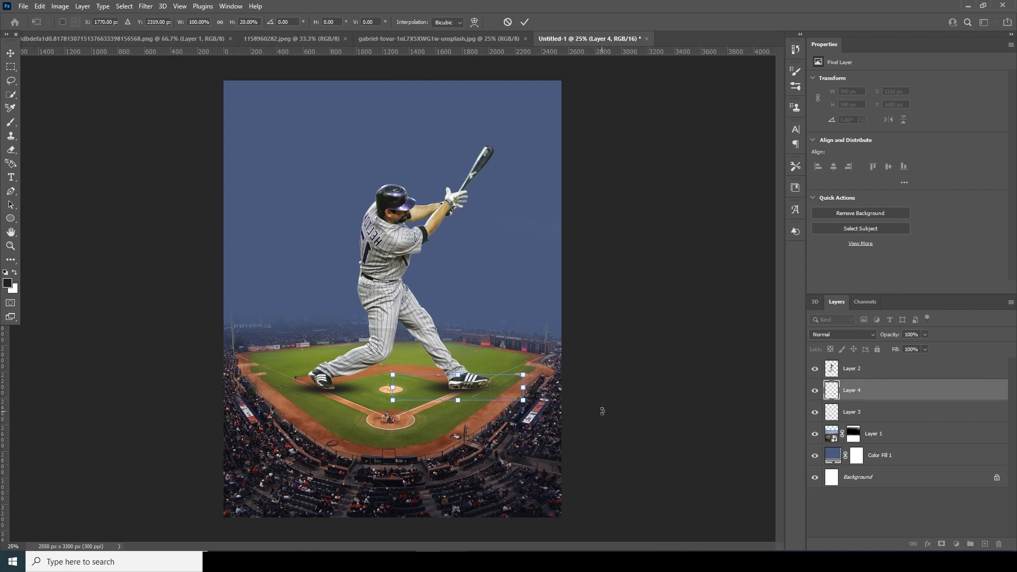
key("Return")
key("b")
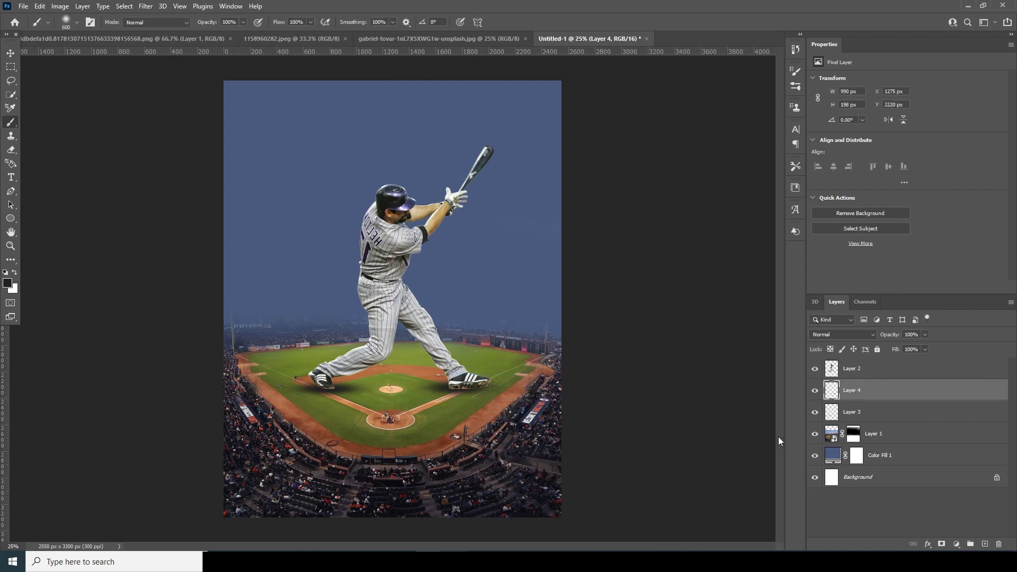
key("ctrl+minus")
key("ctrl+minus")
key("ctrl+minus")
key("ctrl+plus")
key("ctrl+plus")
key("ctrl+plus")
Step: Add a new layer above the player layer and fill it with 50% Gray at 100% opacity in Normal mode
left_click(847, 371)
left_click(985, 544)
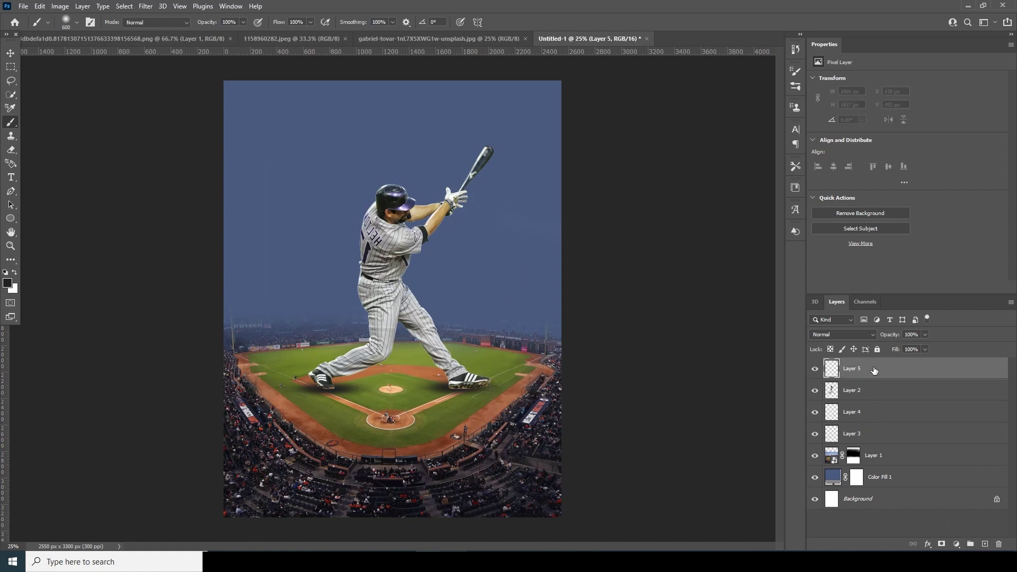
left_click(40, 6)
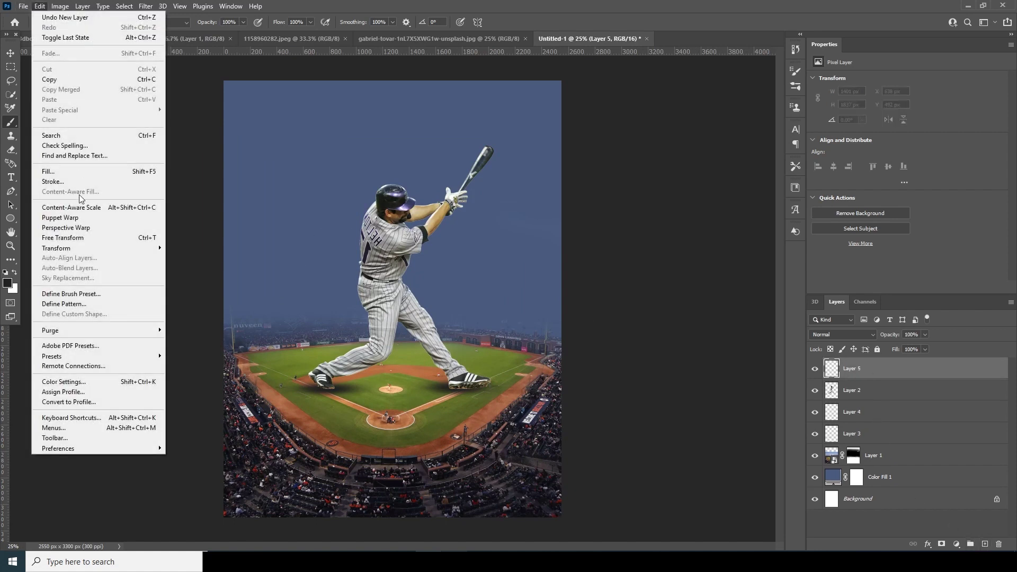
left_click(76, 176)
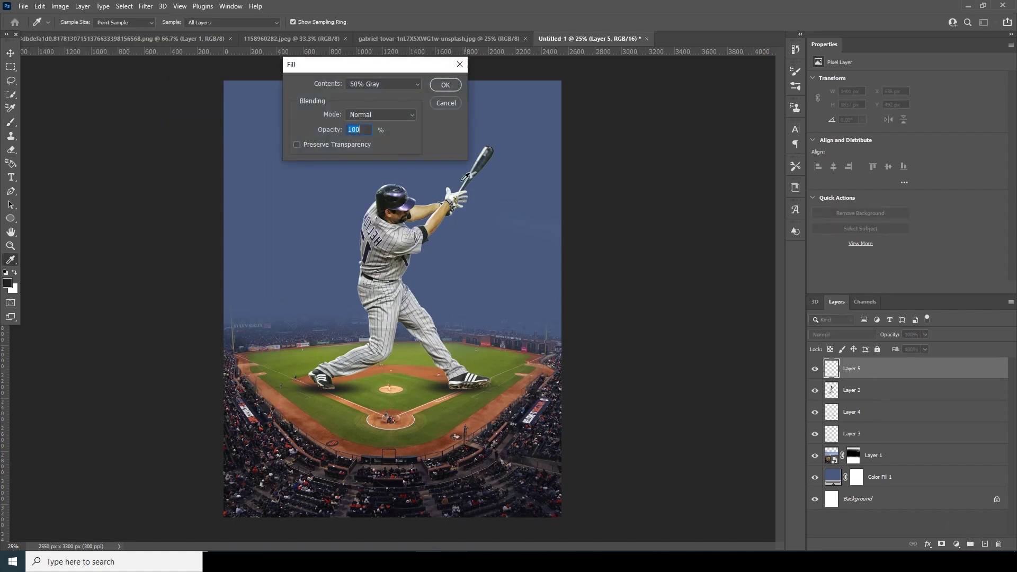
left_click(440, 89)
Step: Clip the gray layer to the player layer and set its blend mode to Soft Light
right_click(895, 371)
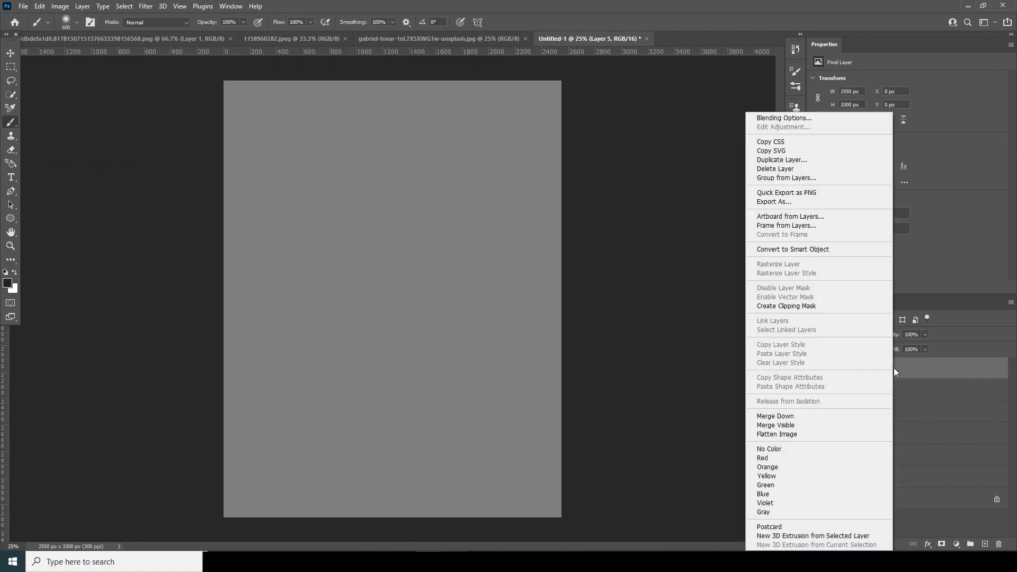
left_click(847, 309)
left_click(844, 335)
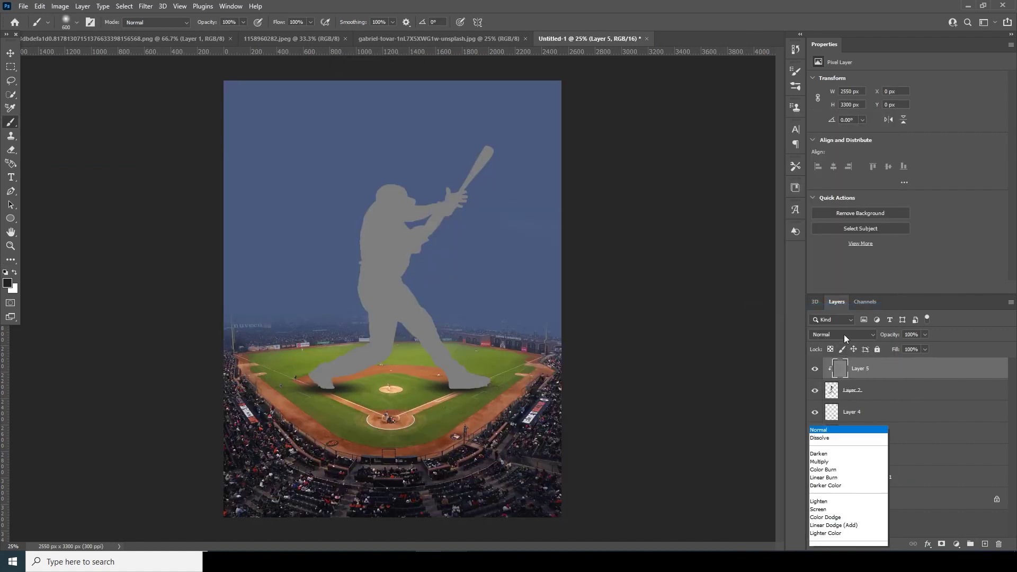
left_click(829, 427)
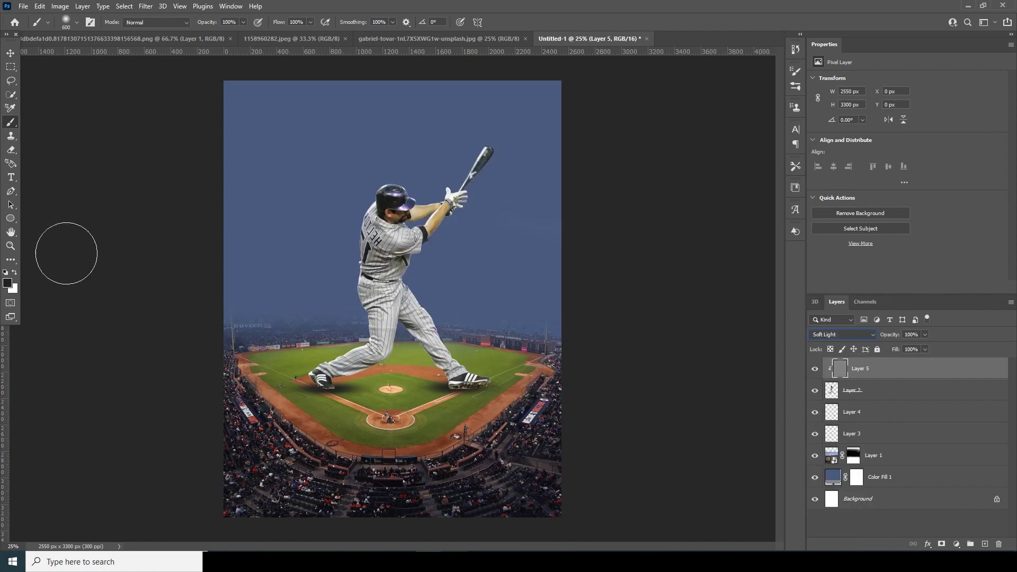
Step: Set up the Burn tool for the gray layer with the Midtones range and 48% exposure
key("i")
left_click(10, 260)
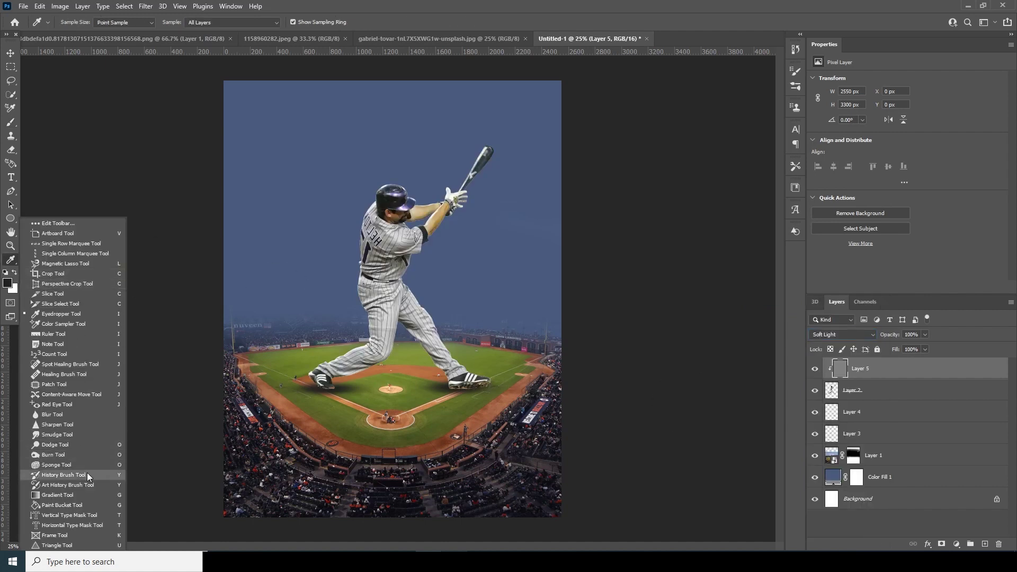
left_click(77, 456)
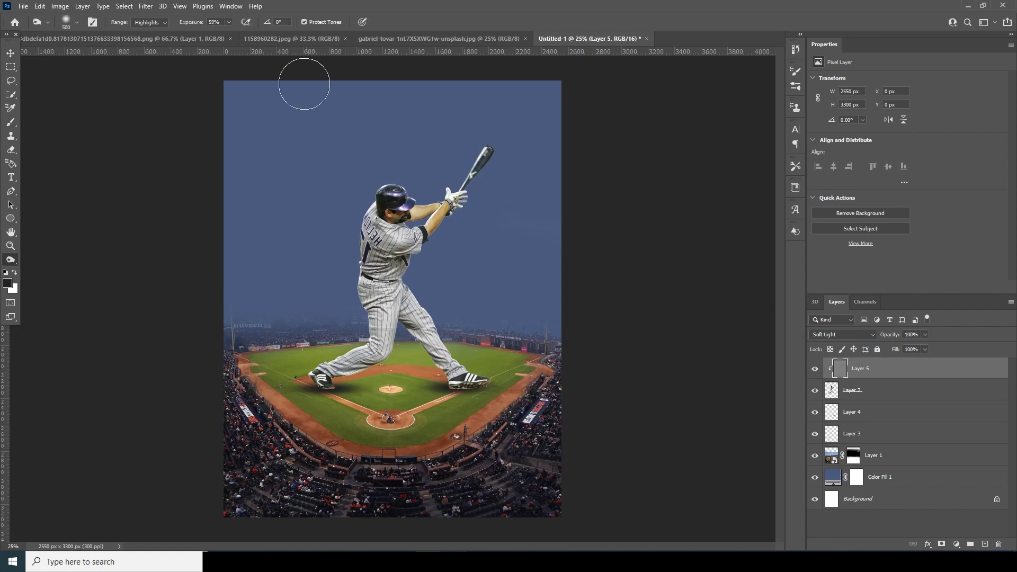
left_click(165, 23)
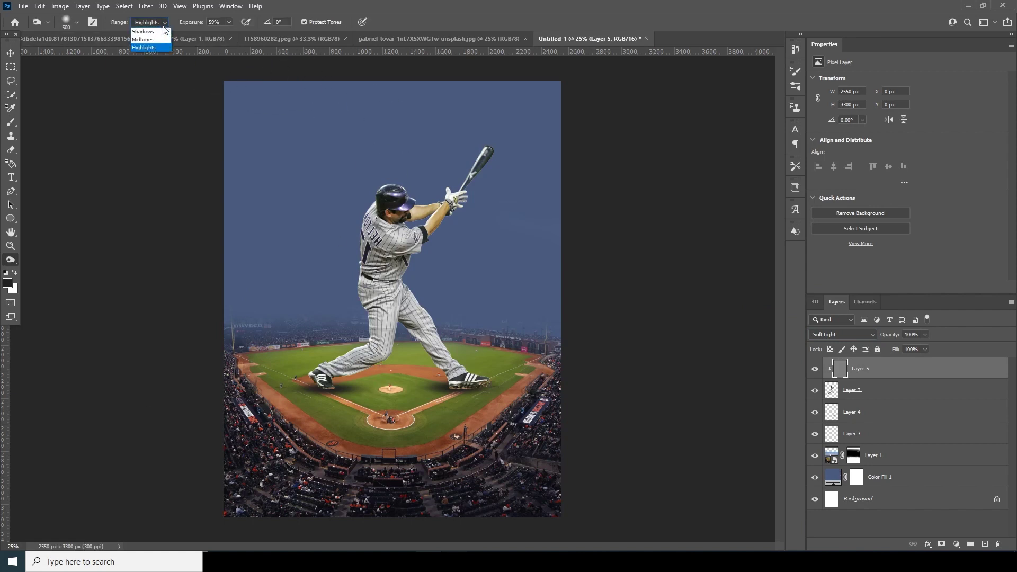
left_click(151, 39)
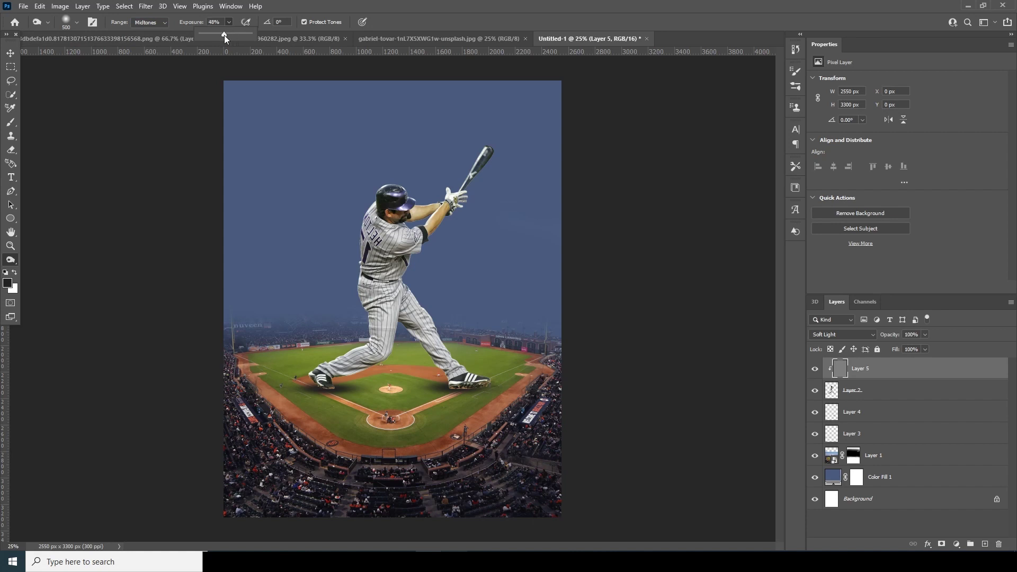
left_click(842, 373)
Step: Burn shadows along the player's legs and lower jersey on the gray layer with a soft brush reduced to 150–200 px
key("bracketright")
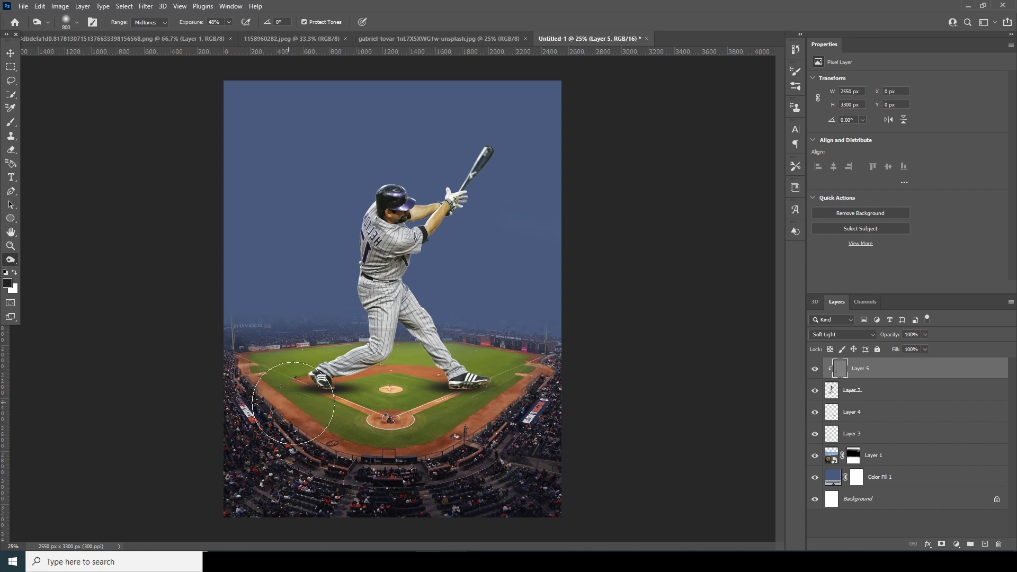
key("bracketleft")
key("bracketleft")
key("bracketleft")
key("bracketleft")
key("bracketleft")
key("bracketleft")
key("bracketright")
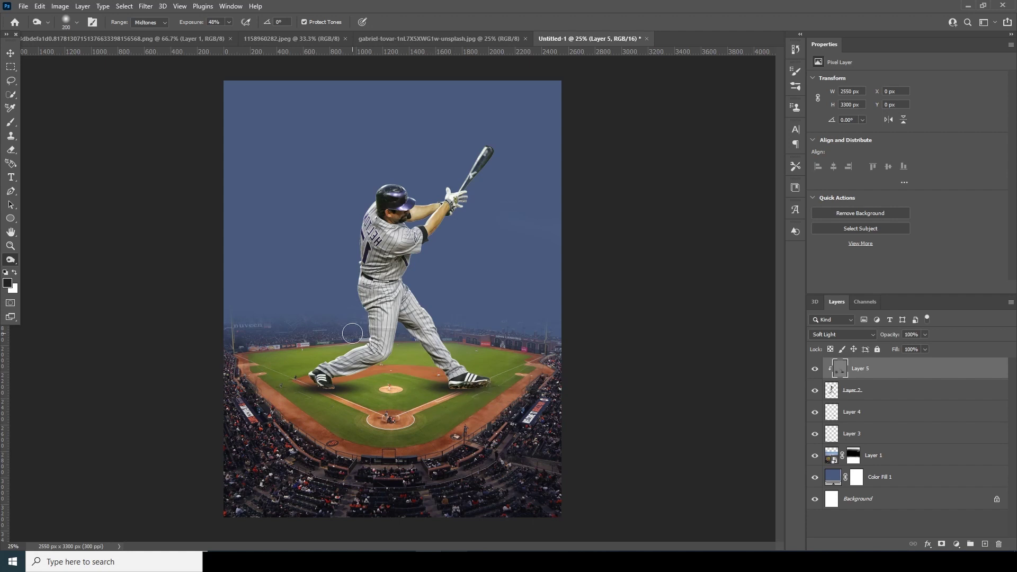
key("bracketleft")
key("bracketleft")
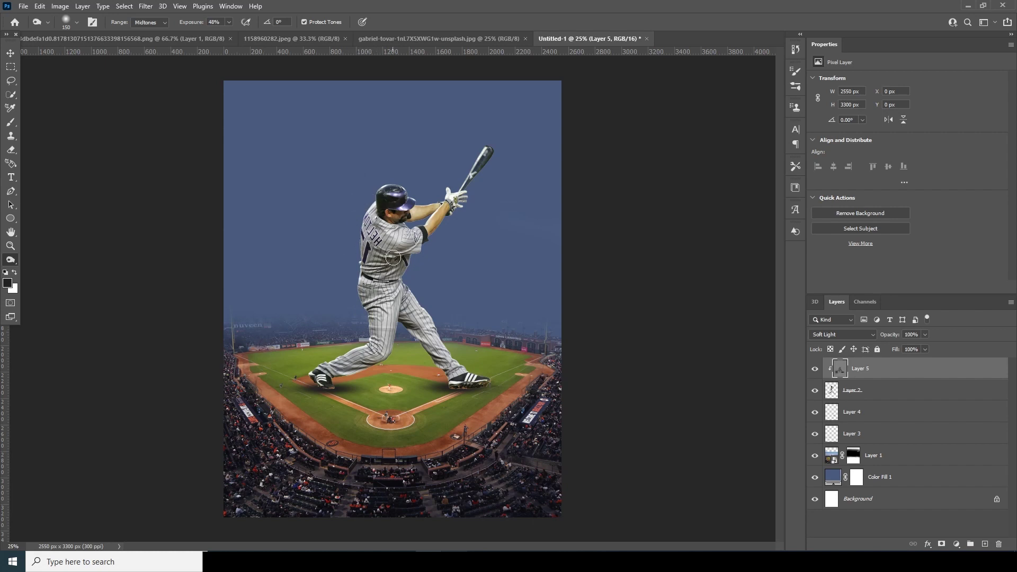
Step: Burn more shadows around the player's knees, jersey and arms with a 125–200 px brush
key("bracketright")
key("bracketright")
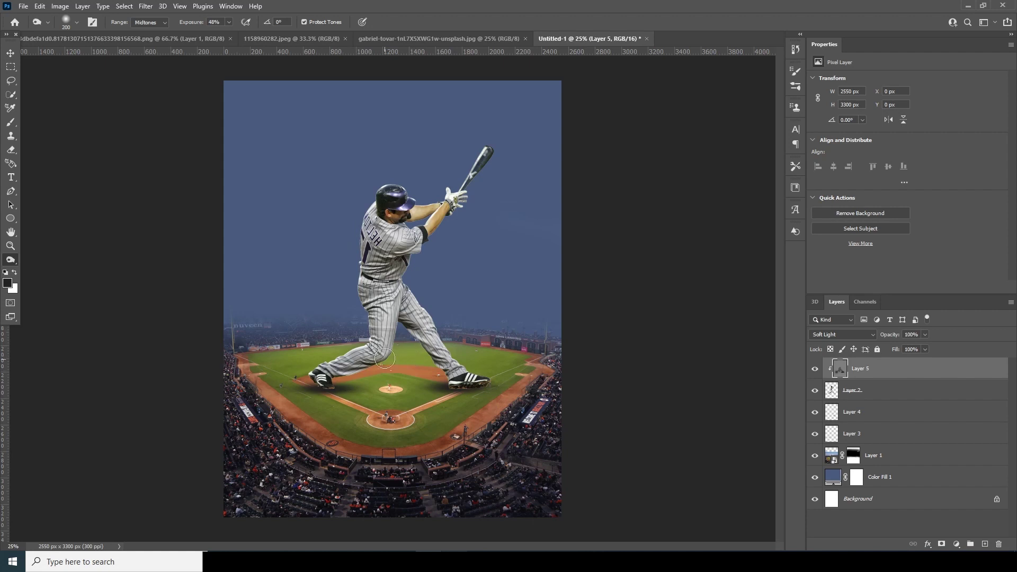
key("bracketleft")
key("bracketright")
key("bracketright")
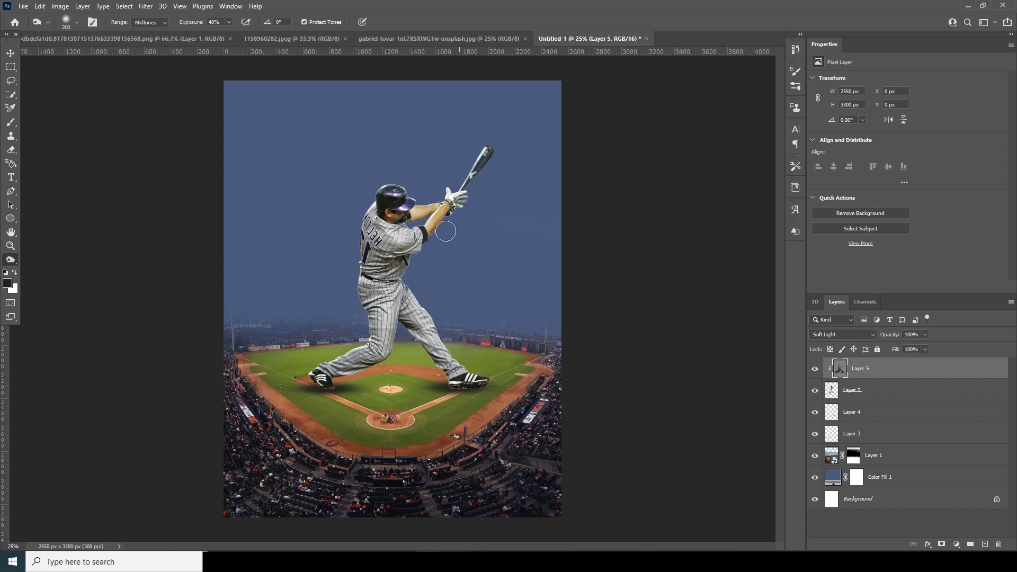
key("bracketleft")
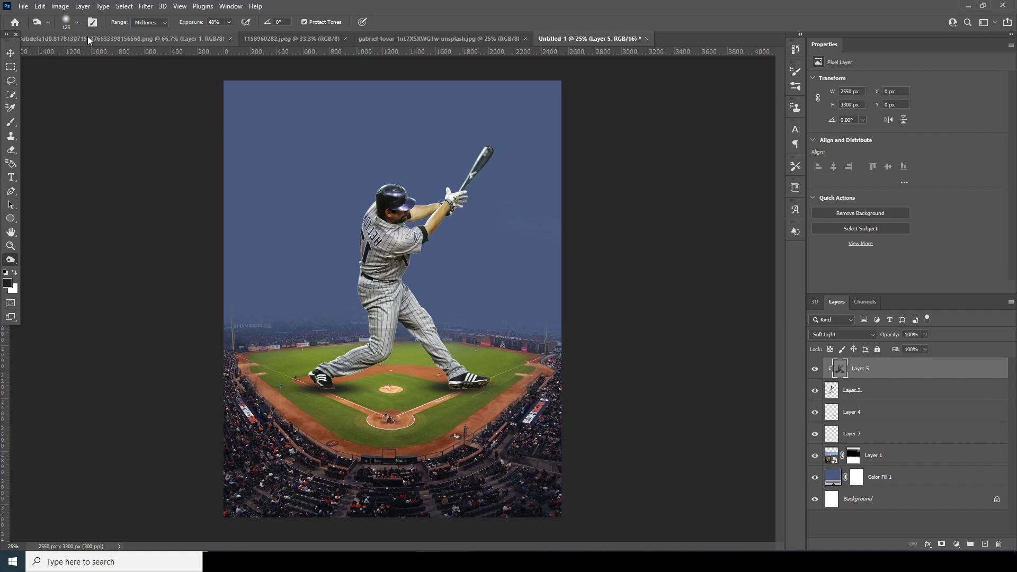
Step: Switch to the Dodge tool with Midtones and 50% exposure and lighten the bat and gloves with a small soft brush
left_click(10, 271)
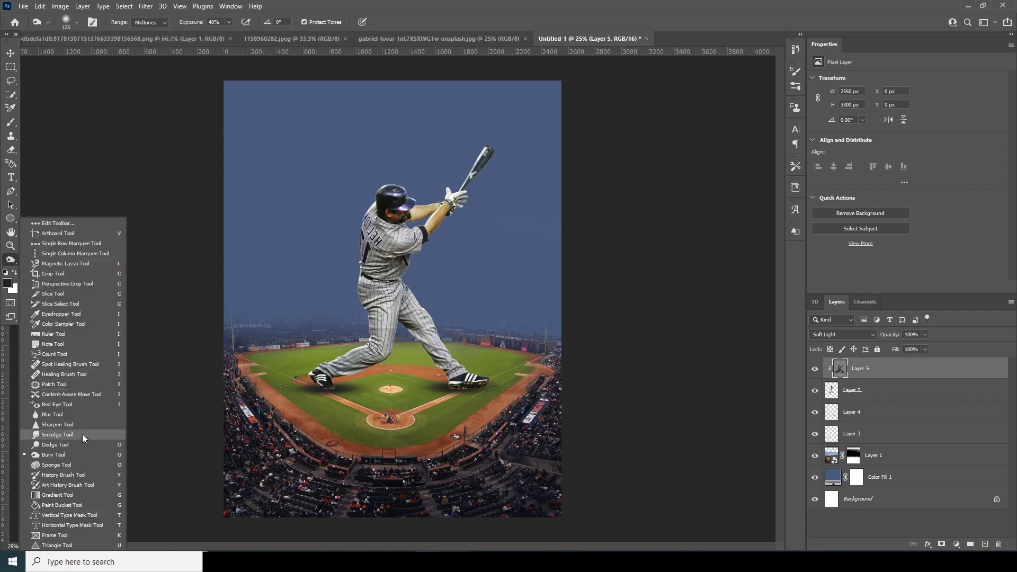
left_click(55, 444)
key("bracketleft")
key("bracketleft")
key("bracketleft")
key("bracketleft")
key("bracketleft")
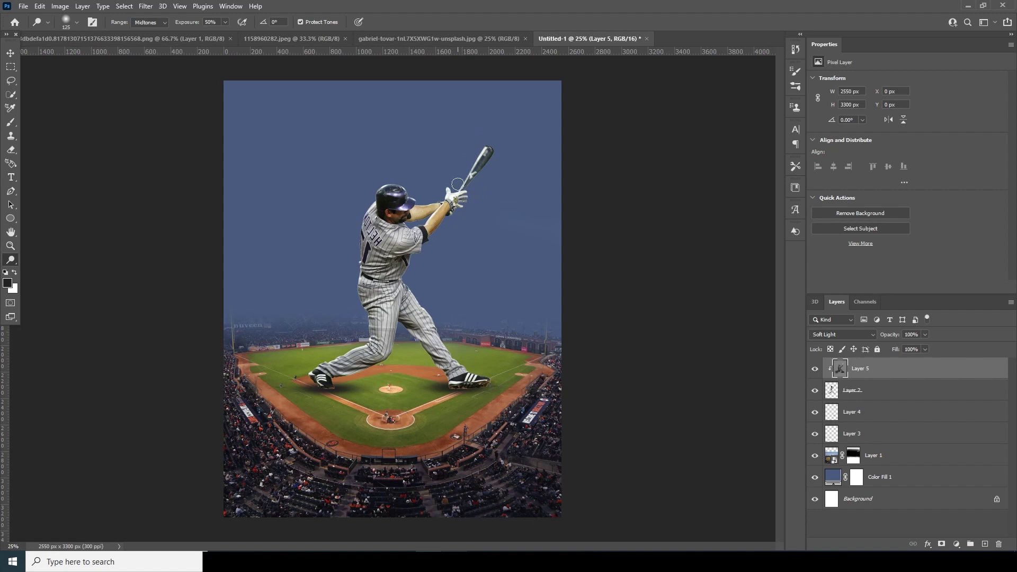
key("bracketright")
key("bracketright")
key("bracketleft")
key("bracketleft")
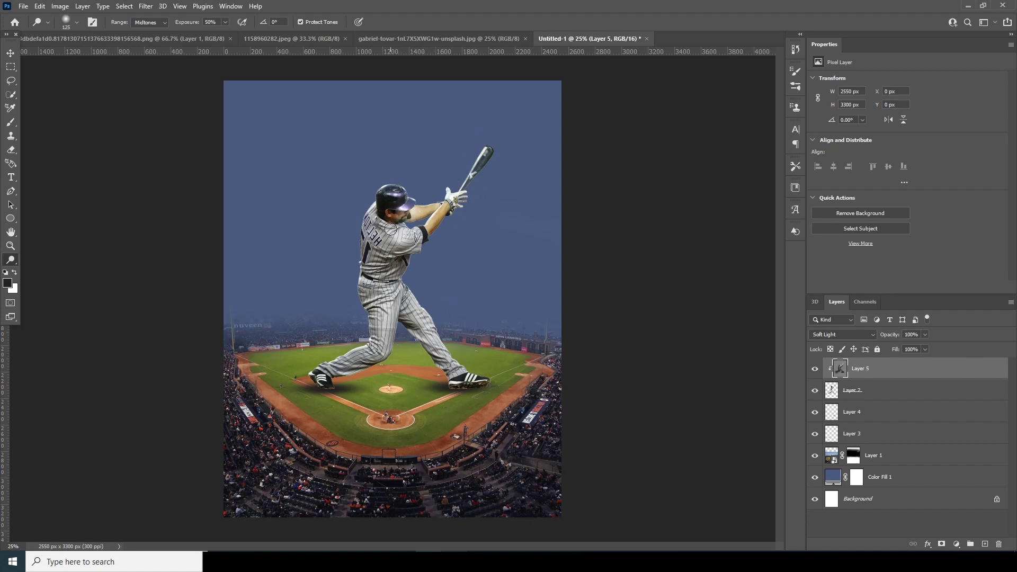
Step: Dodge highlights on the player's helmet and jersey, and compare the shading with the gray layer hidden and shown
key("bracketright")
key("bracketright")
key("bracketright")
key("bracketleft")
key("bracketleft")
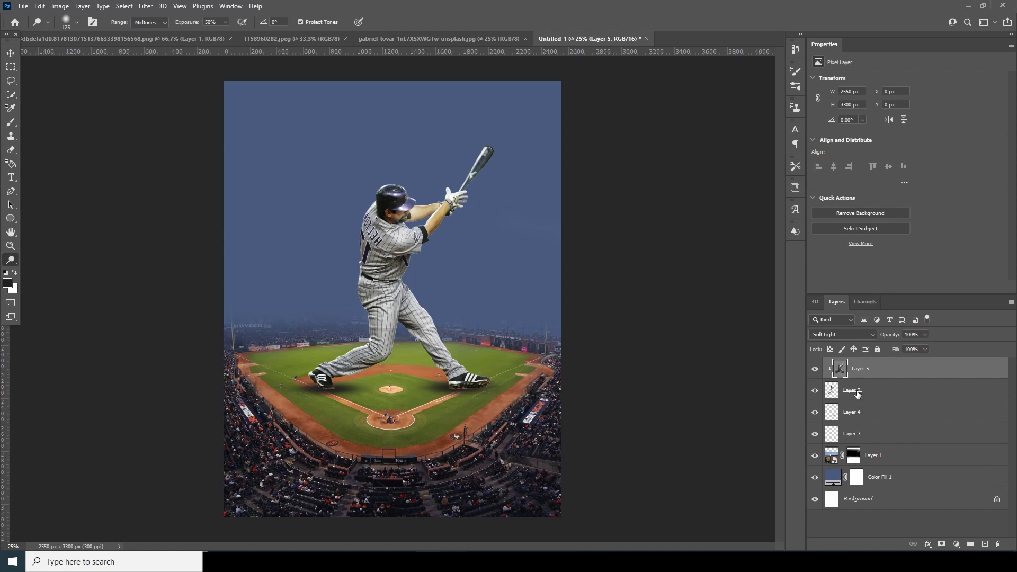
left_click(817, 370)
left_click(817, 370)
left_click(817, 370)
left_click(817, 370)
Step: Return to the Burn tool and deepen the shadows on the jersey and legs with a 200 px brush
right_click(11, 260)
left_click(63, 459)
key("bracketright")
key("bracketright")
key("bracketright")
mouse_move(395, 215)
left_mouse_down()
mouse_move(406, 212)
mouse_move(396, 237)
mouse_move(398, 228)
mouse_move(414, 249)
mouse_move(419, 239)
mouse_move(431, 244)
left_mouse_up()
mouse_move(402, 286)
left_mouse_down()
mouse_move(411, 257)
mouse_move(367, 304)
mouse_move(354, 275)
mouse_move(368, 354)
left_mouse_up()
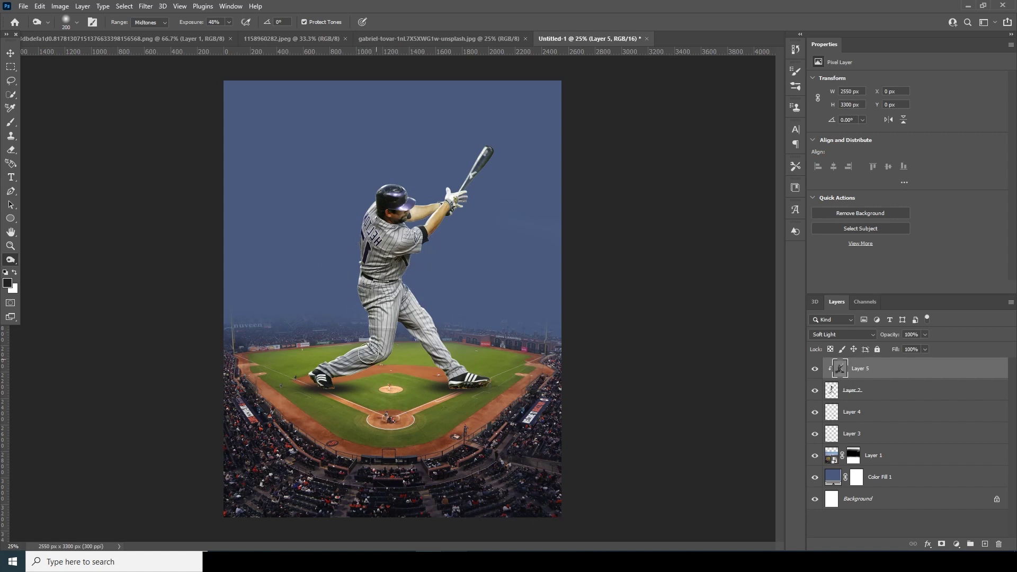
left_click(815, 369)
left_click(815, 369)
Step: Add a new layer above the stadium layer and choose the Powder Explosion001 1 brush
key("ctrl+minus")
key("ctrl+minus")
key("ctrl+plus")
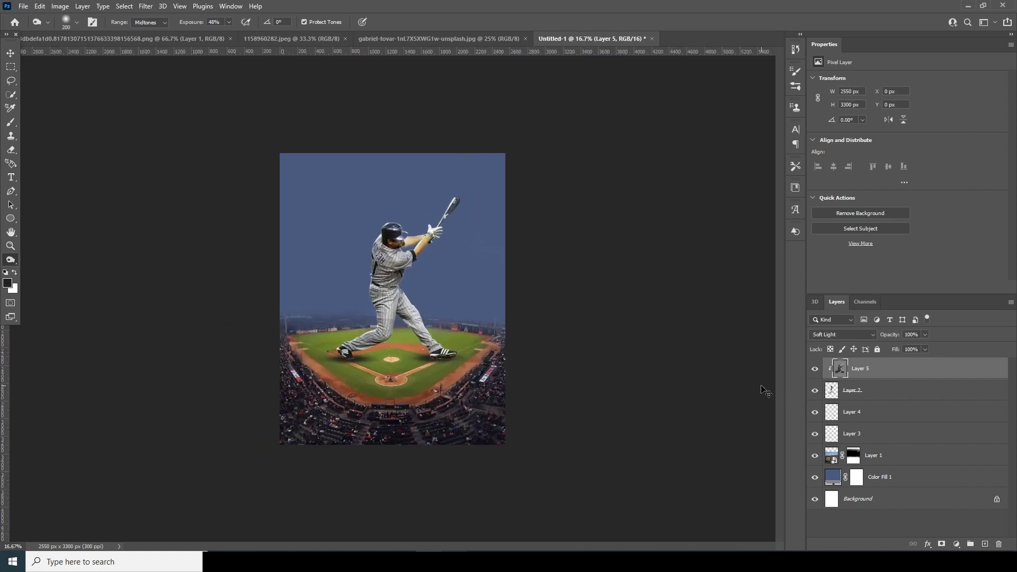
key("ctrl+plus")
key("ctrl+minus")
left_click(831, 455)
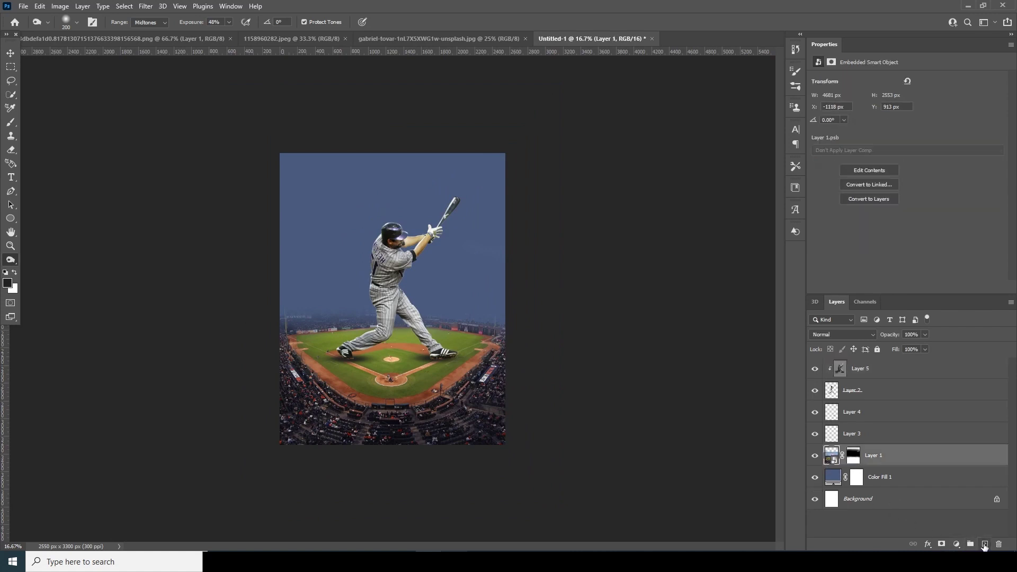
left_click(984, 545)
key("b")
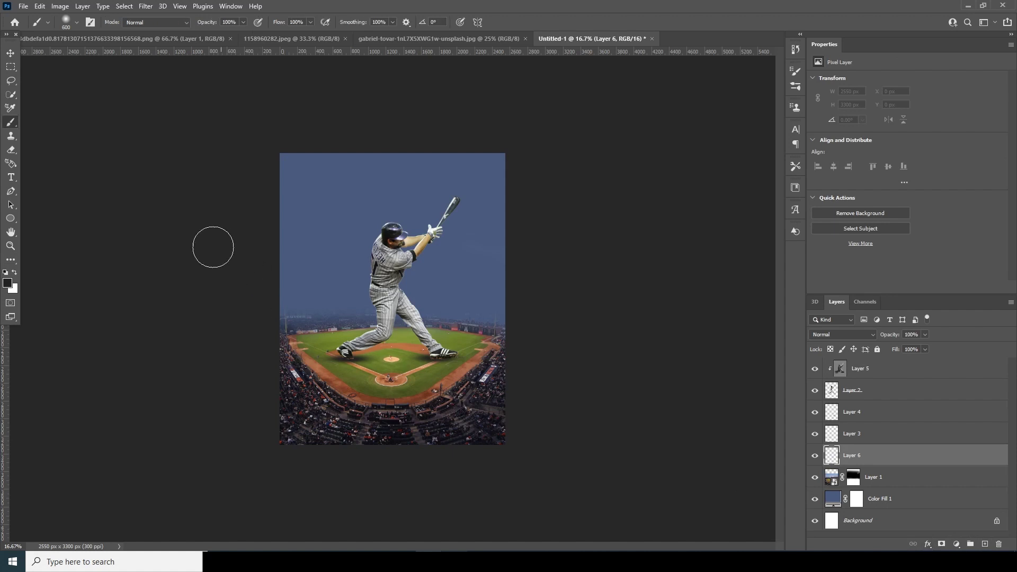
left_click(77, 24)
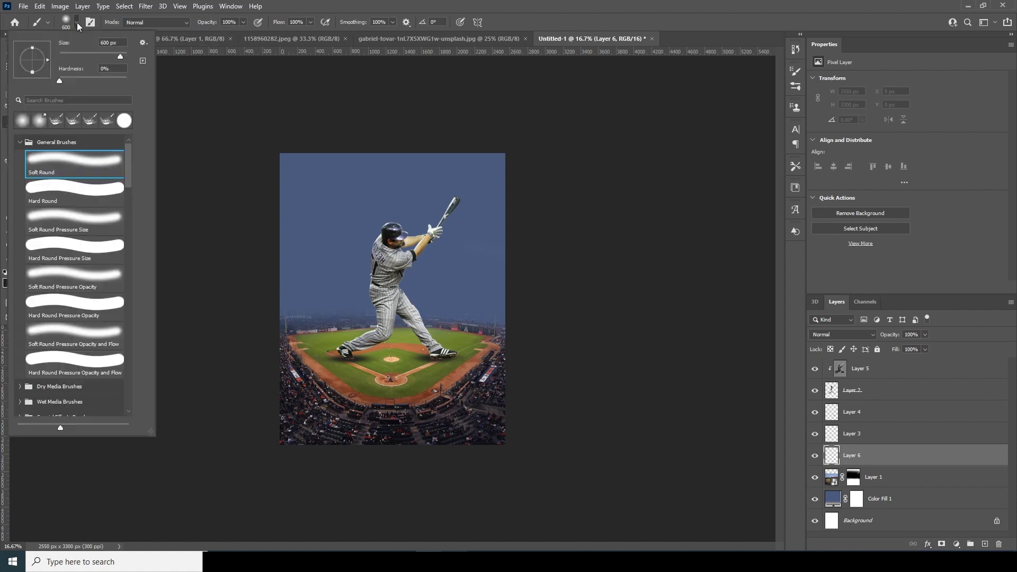
left_click(55, 122)
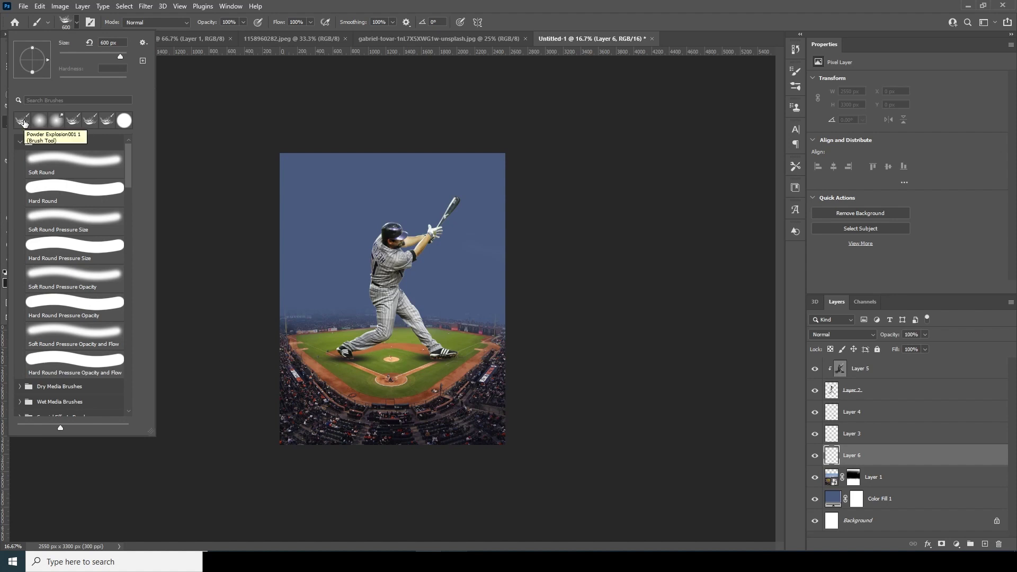
left_click(23, 122)
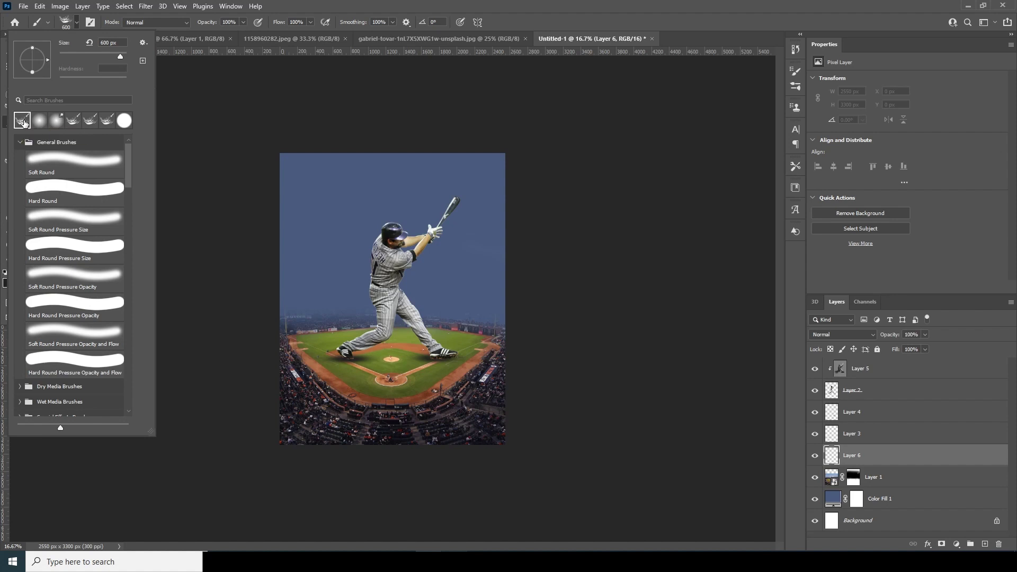
Step: Set the foreground color to light gray #b3b3b3
left_click(828, 455)
left_click(7, 283)
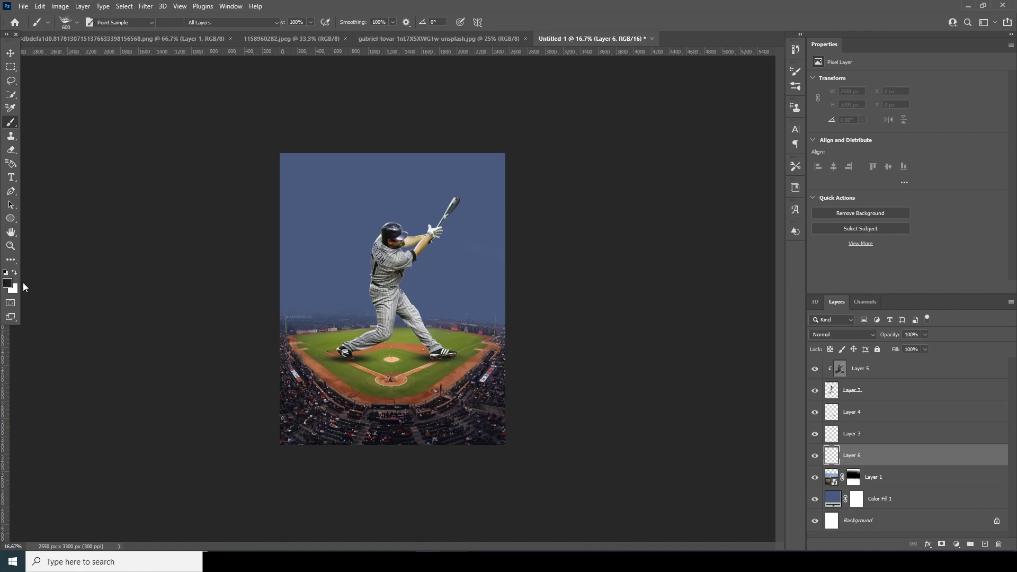
left_click_drag(622, 259, 620, 241)
left_click(859, 197)
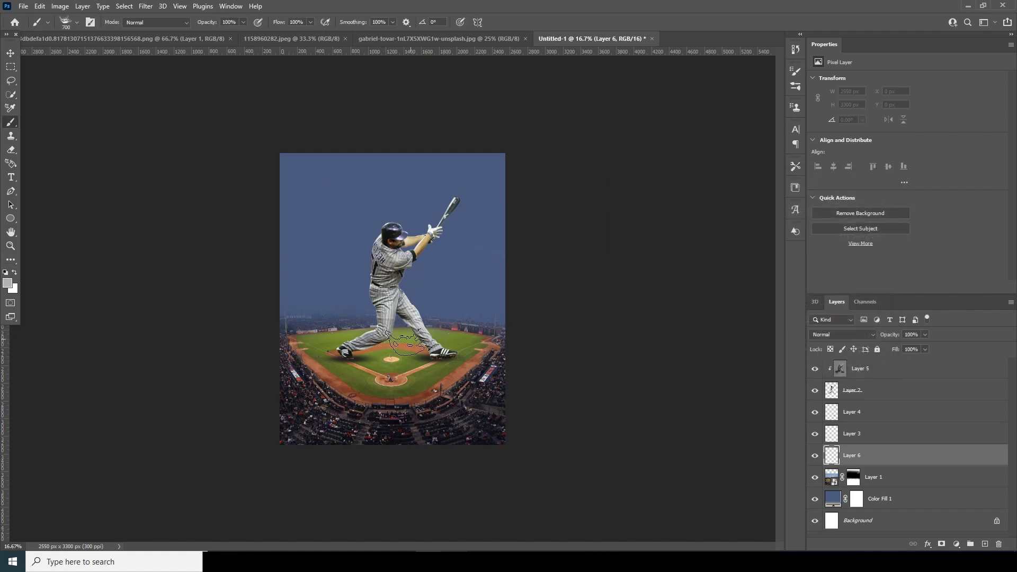
Step: Enlarge the powder brush to 5000 px and stamp gray smoke once behind the player on the new layer
key("bracketright")
key("bracketright")
key("bracketright")
key("bracketright")
key("bracketright")
key("bracketright")
key("bracketright")
key("bracketright")
key("bracketright")
key("bracketright")
key("bracketright")
key("bracketright")
key("bracketright")
key("bracketright")
key("bracketright")
key("bracketright")
key("bracketright")
key("bracketright")
key("bracketright")
key("bracketright")
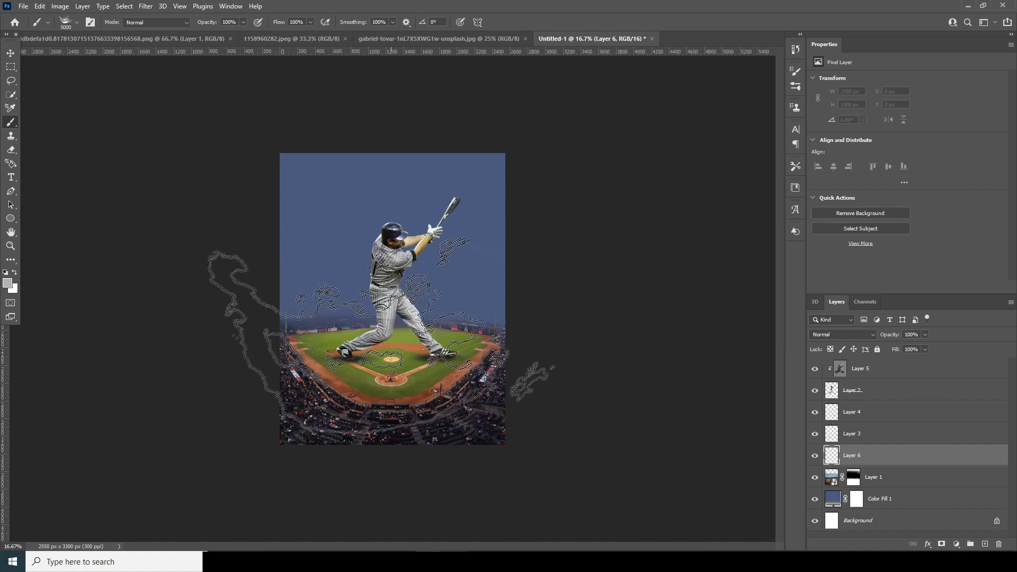
left_click(401, 310)
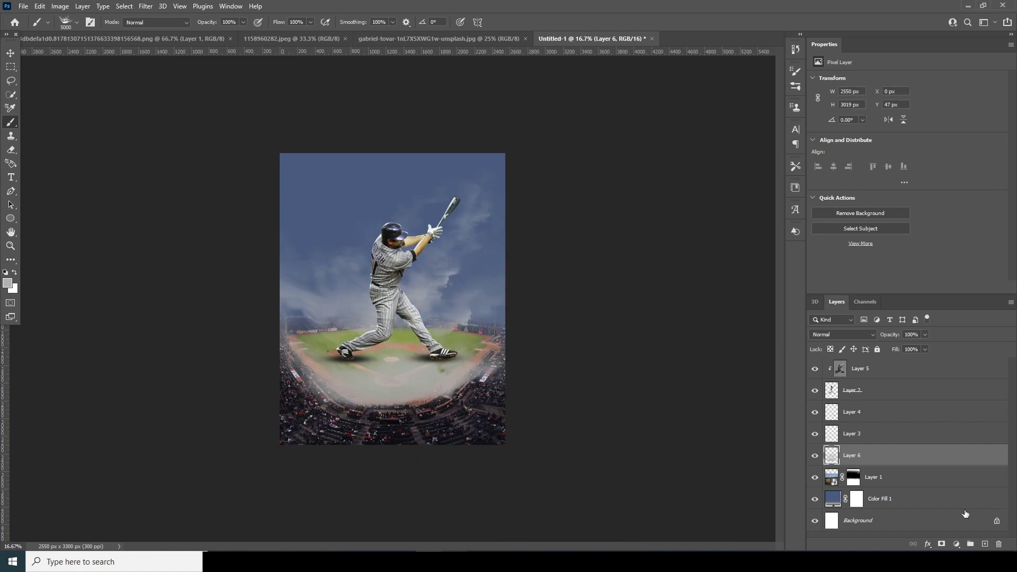
Step: Move the smoke layer below the stadium layer and add more smoke at the sides with the brush reduced to 4600 px
left_click_drag(835, 473, 834, 490)
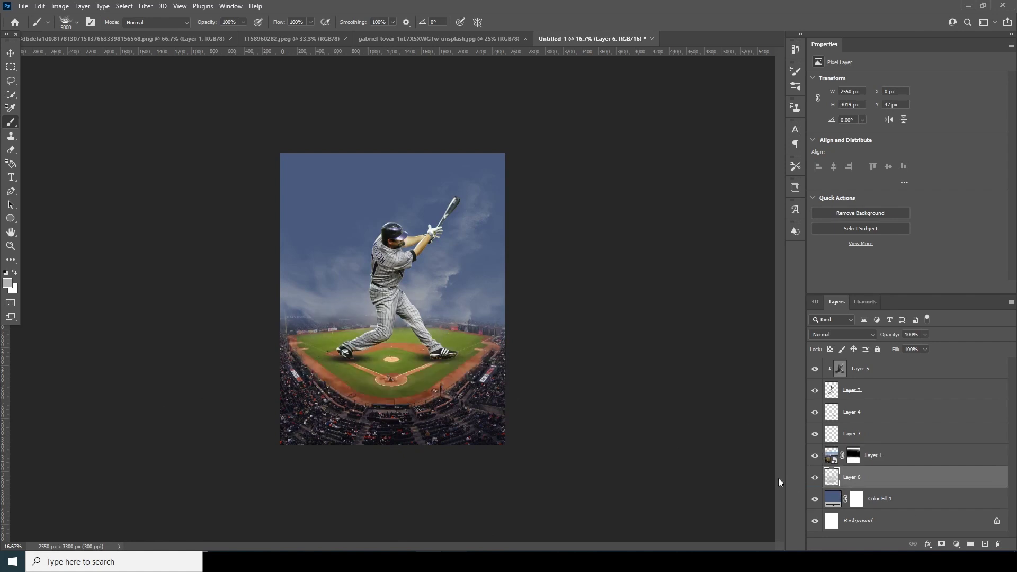
key("bracketleft")
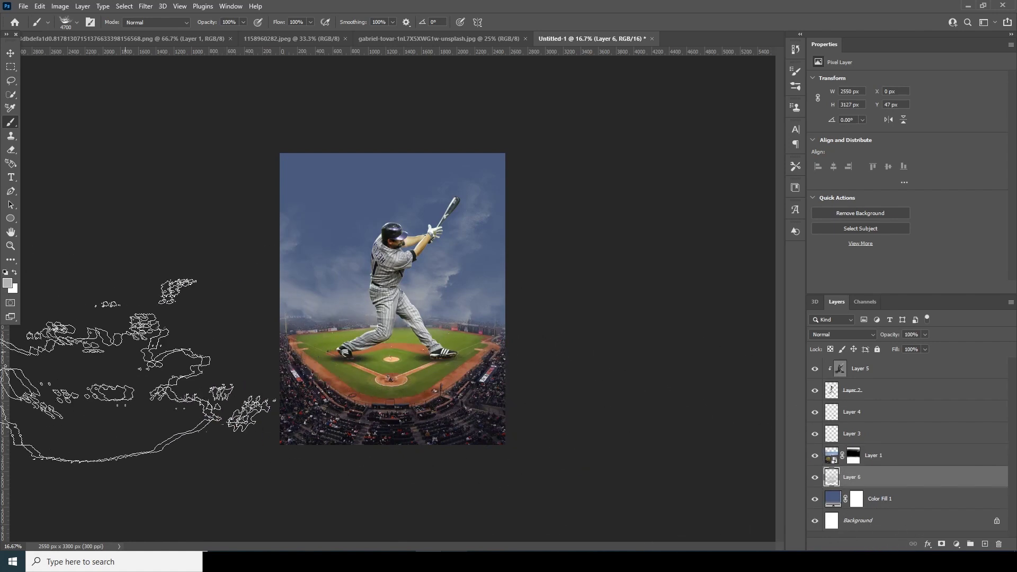
key("bracketleft")
left_click(583, 397)
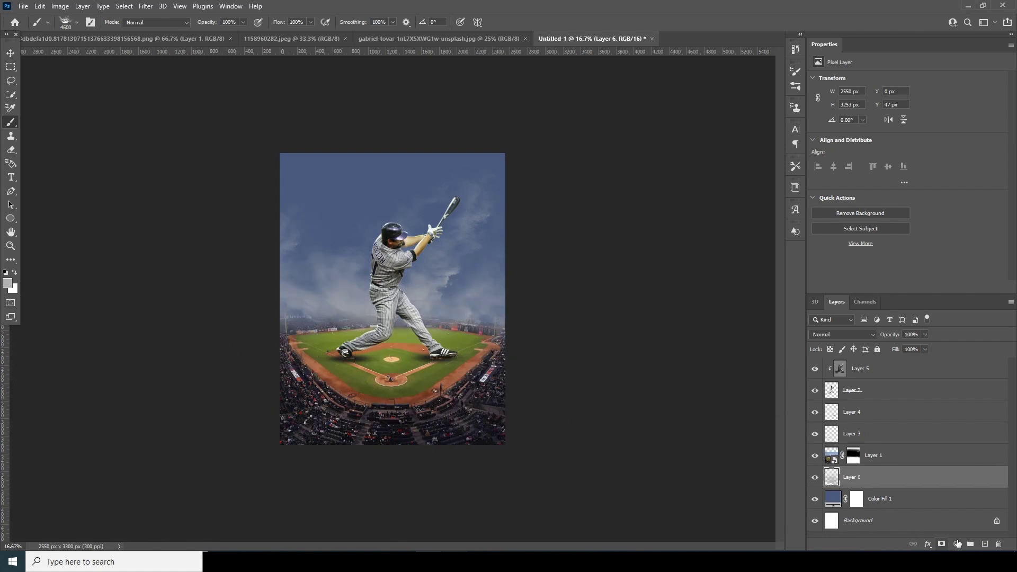
Step: Add a new layer at the top of the stack and set the foreground color to dark gray #3a3a3a
left_click(863, 369)
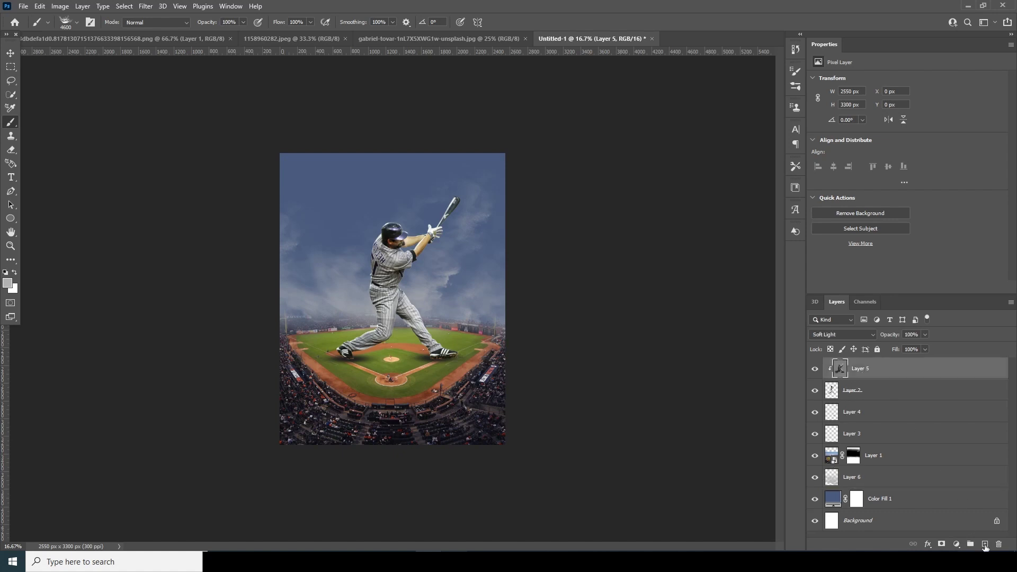
left_click(986, 544)
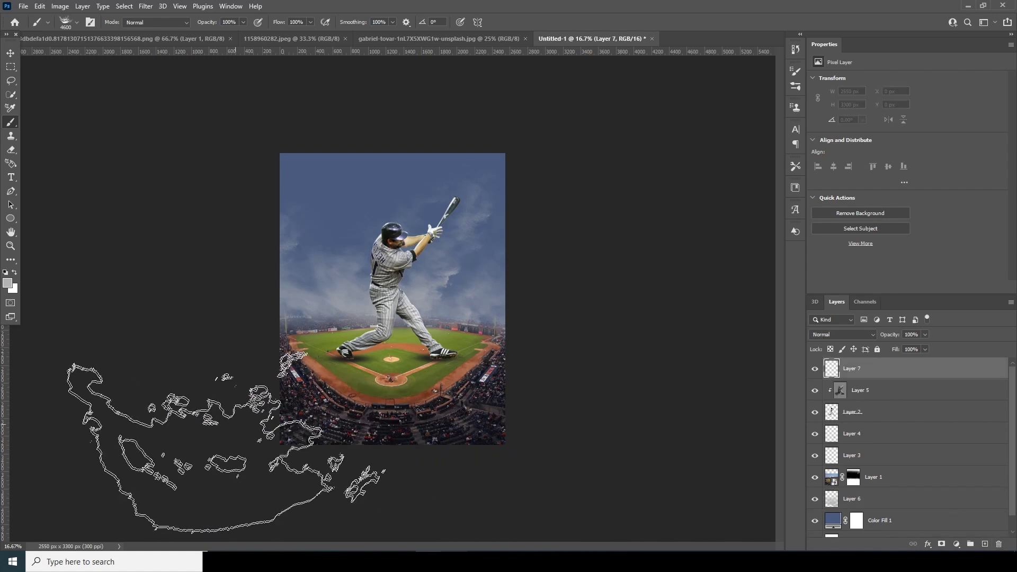
left_click(8, 283)
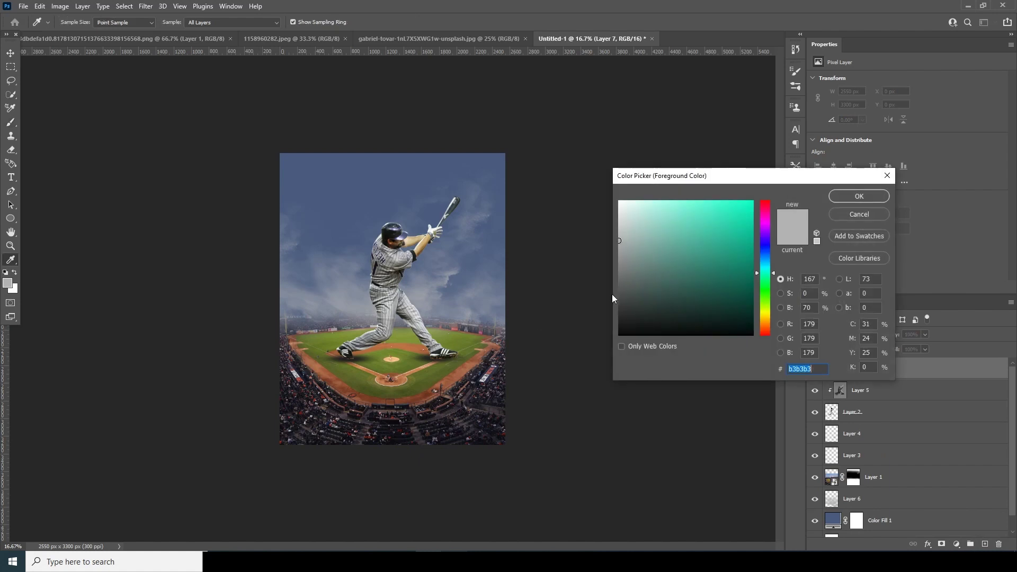
left_click_drag(619, 294, 619, 304)
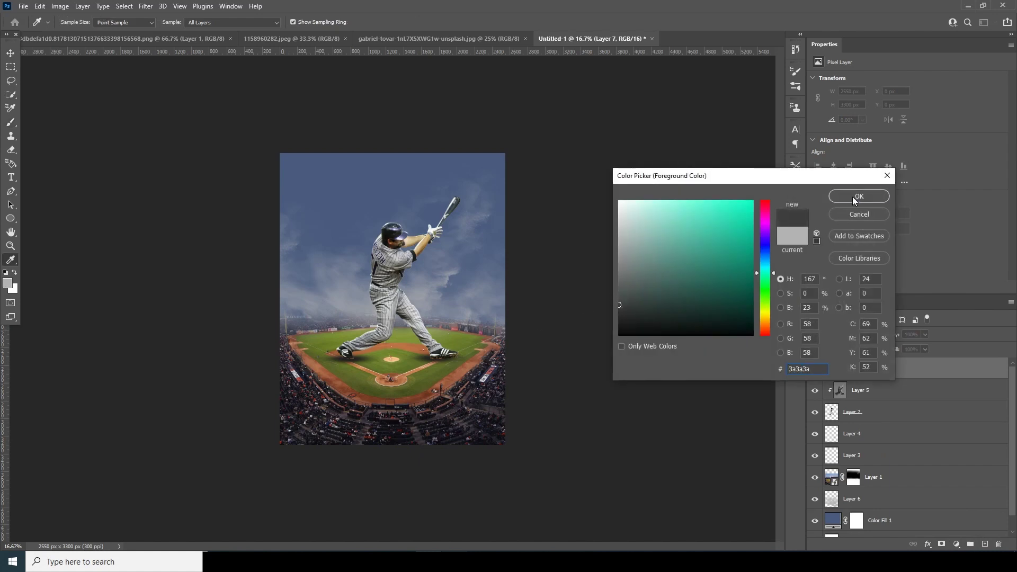
left_click(858, 196)
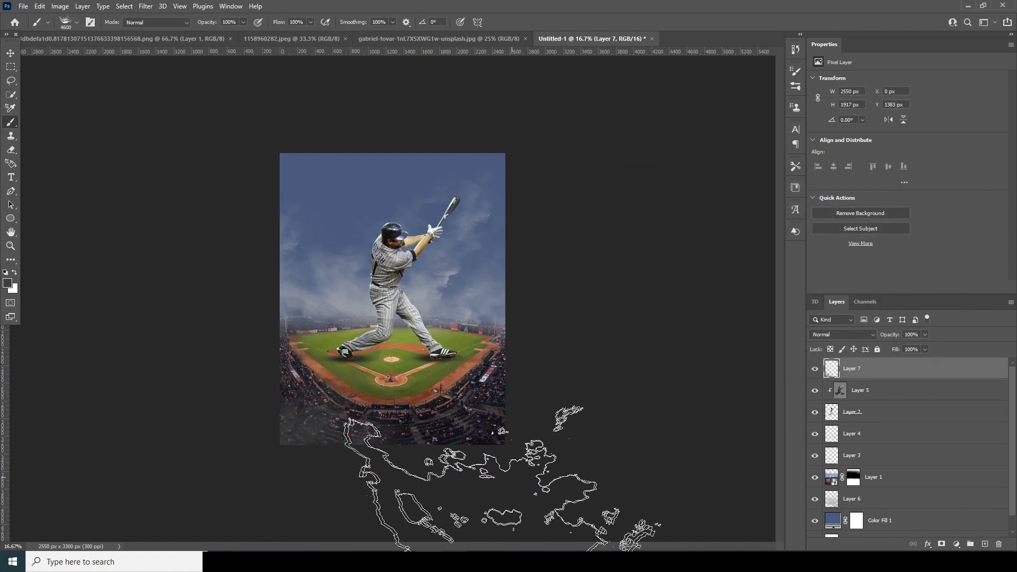
Step: Stamp dark gray smoke over the poster's lower edge and corners, reducing the brush to 4400 px
key("bracketleft")
key("bracketleft")
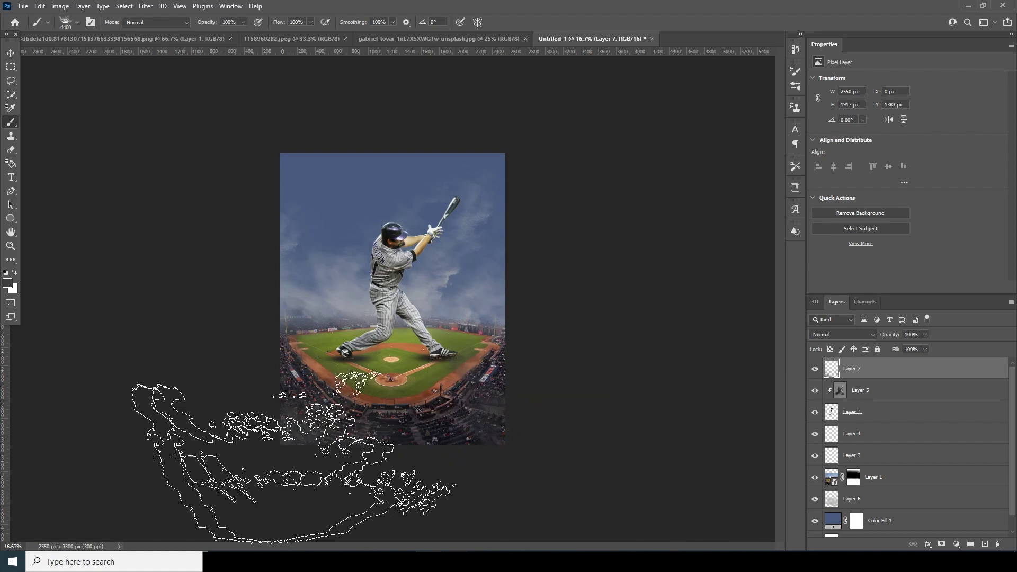
mouse_move(282, 447)
left_mouse_down()
mouse_move(323, 404)
mouse_move(211, 391)
mouse_move(1, 427)
left_mouse_up()
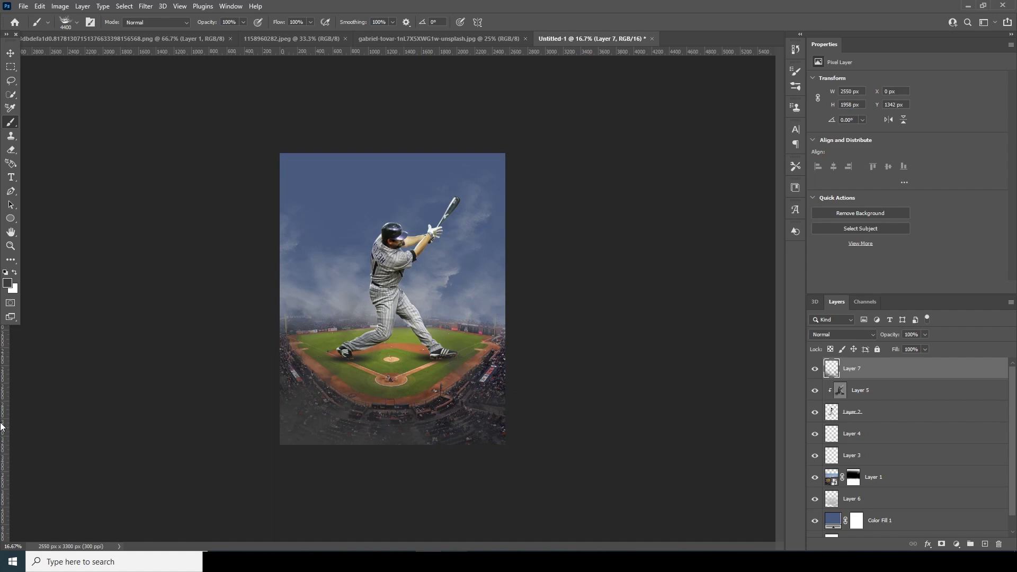
Step: On another new top layer, stamp #a1a1a1 smoke across the sky with a 5000 px brush and set the layer's opacity to 67%
key("bracketright")
key("bracketright")
key("bracketright")
key("bracketright")
key("bracketright")
key("bracketright")
left_click(985, 544)
left_click(11, 288)
left_click_drag(717, 272, 612, 251)
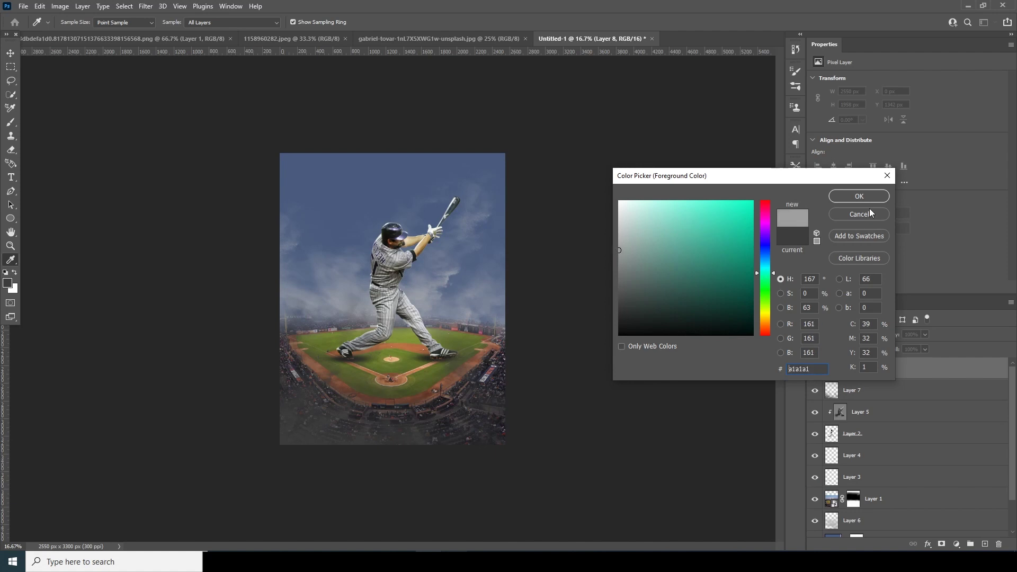
left_click(859, 197)
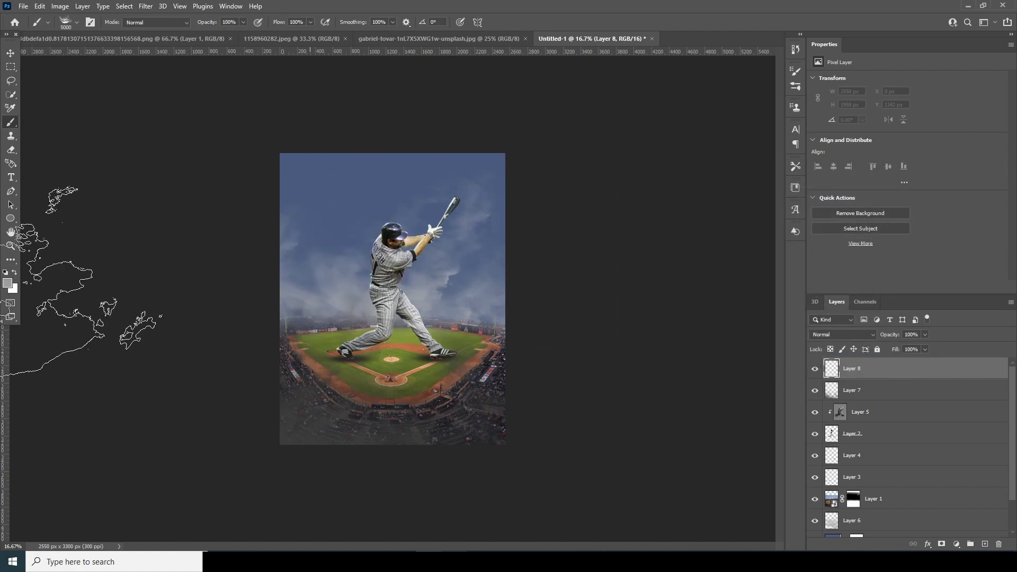
left_click(381, 234)
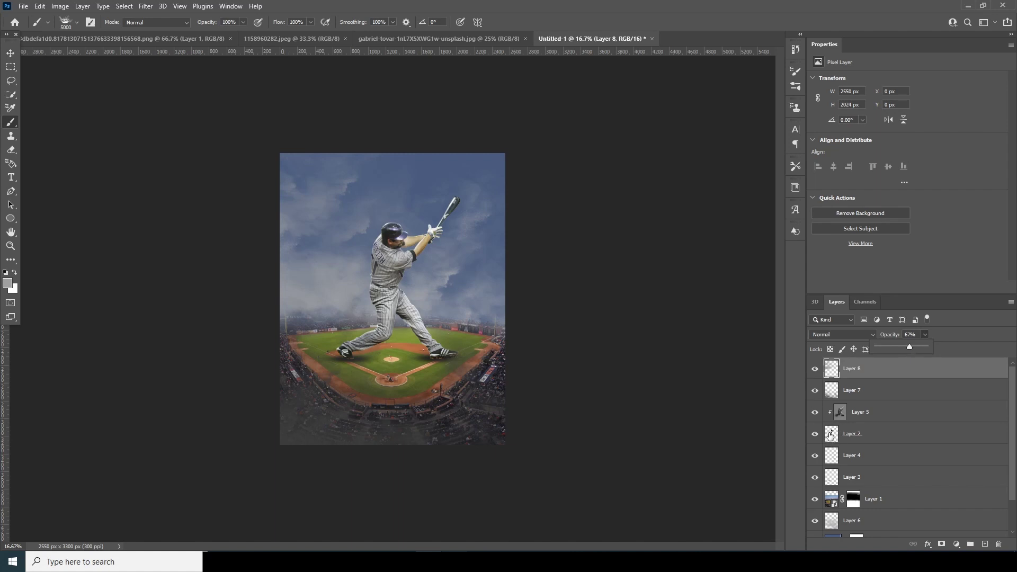
Step: Apply Camera Raw to the batter layer with Texture +23, Clarity +43 and Vibrance -22
left_click(831, 435)
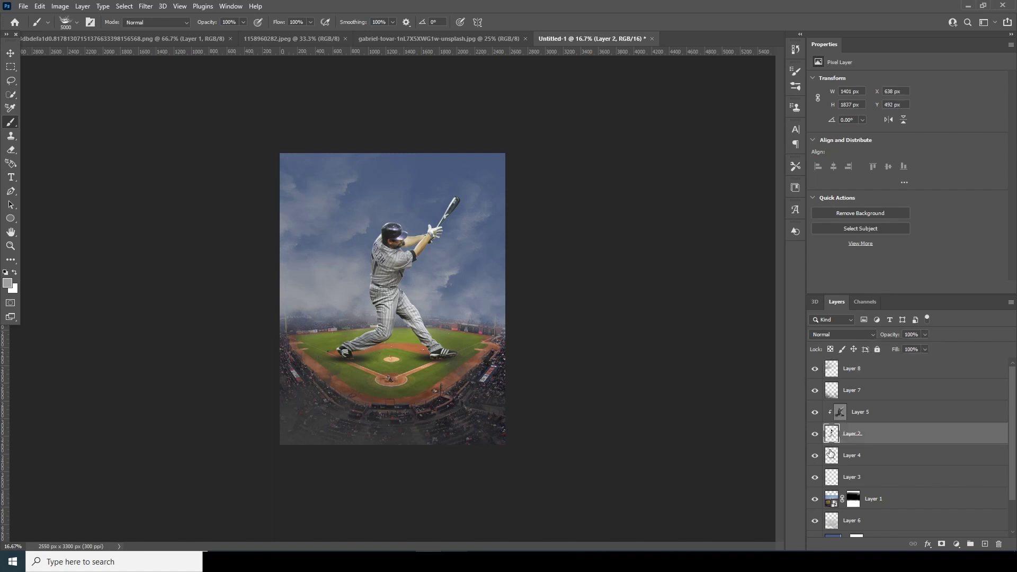
left_click(151, 7)
left_click(170, 96)
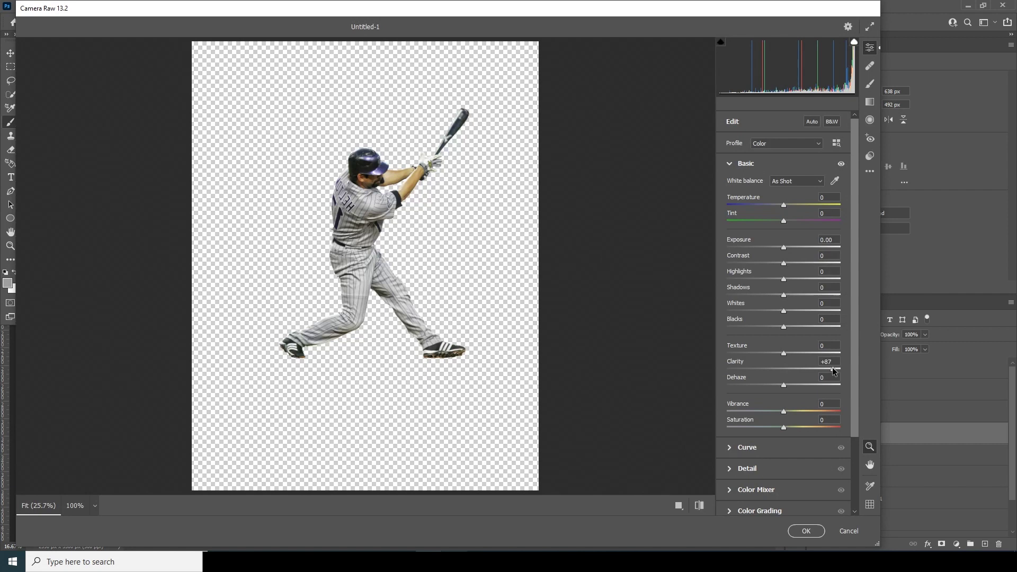
left_click_drag(834, 368, 839, 367)
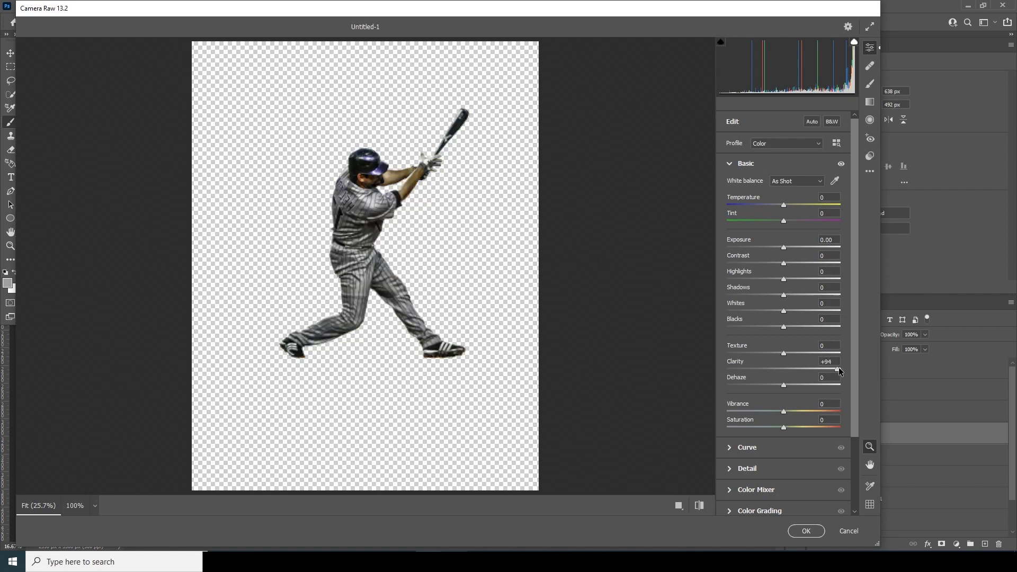
left_click(810, 368)
left_click_drag(806, 367, 805, 368)
left_click(797, 354)
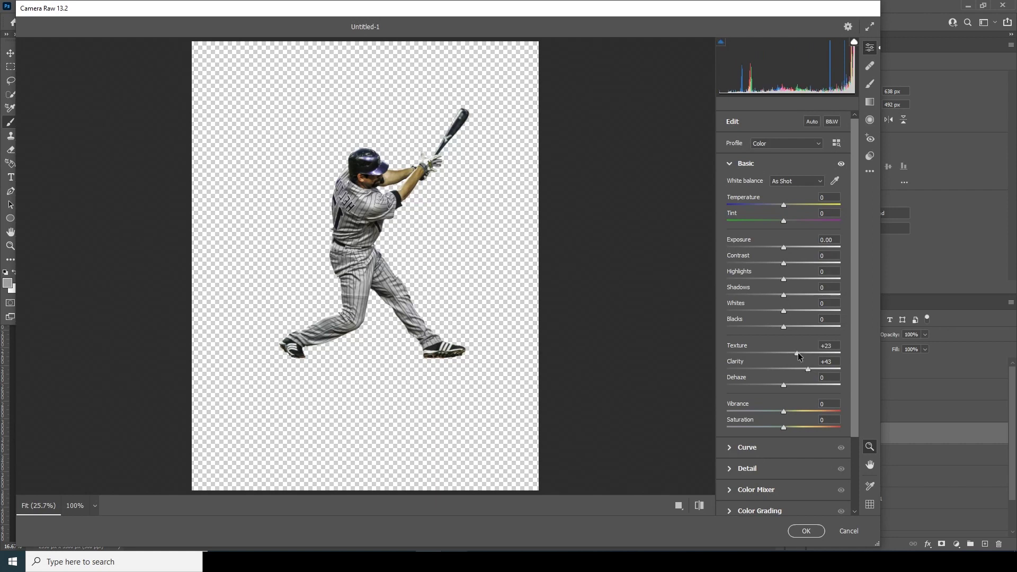
left_click(771, 412)
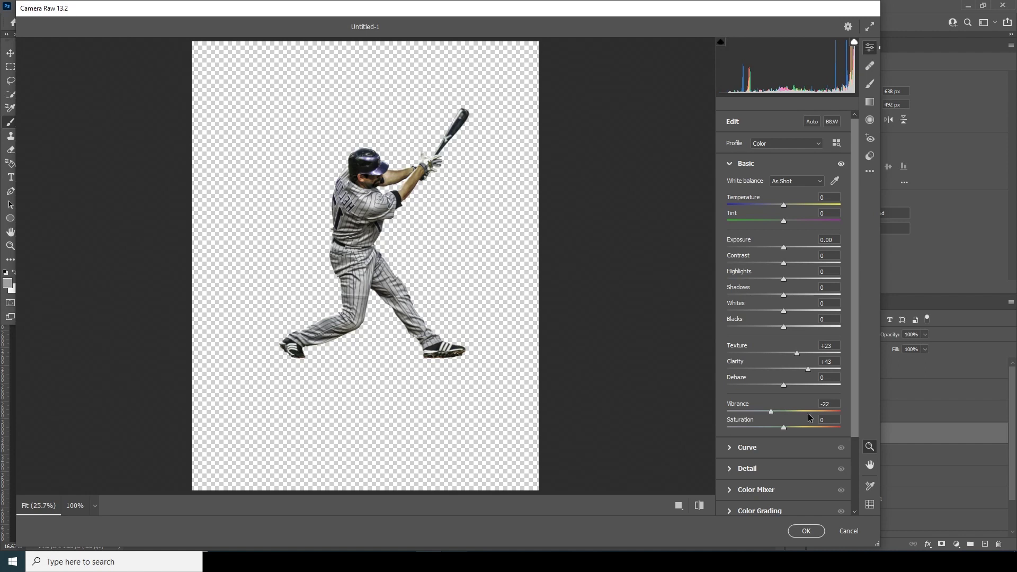
Step: In the batter's Camera Raw detail settings, set Sharpening 27, Noise Reduction 62 and Color Noise Reduction 75
left_click_drag(857, 411, 857, 462)
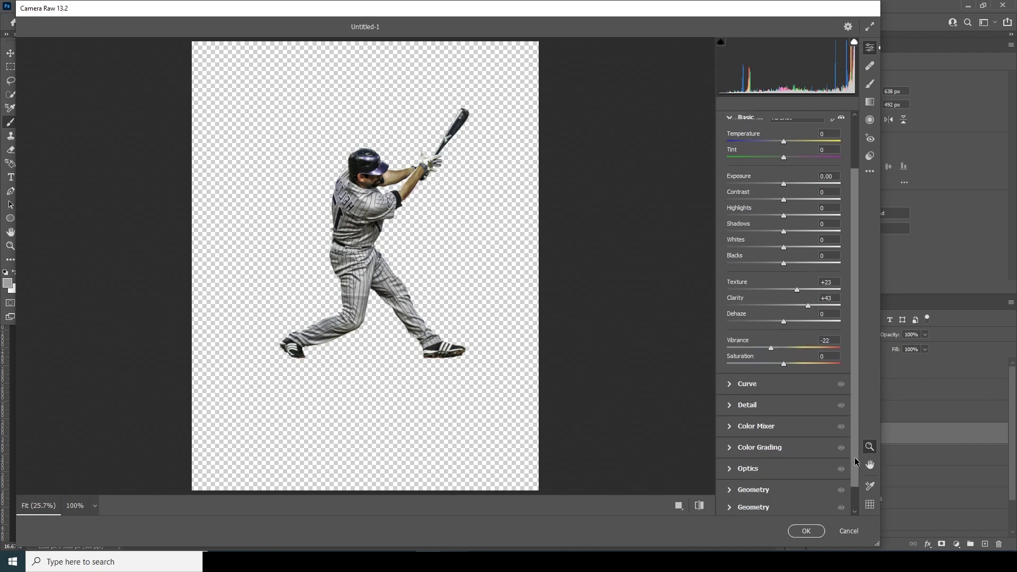
left_click(733, 402)
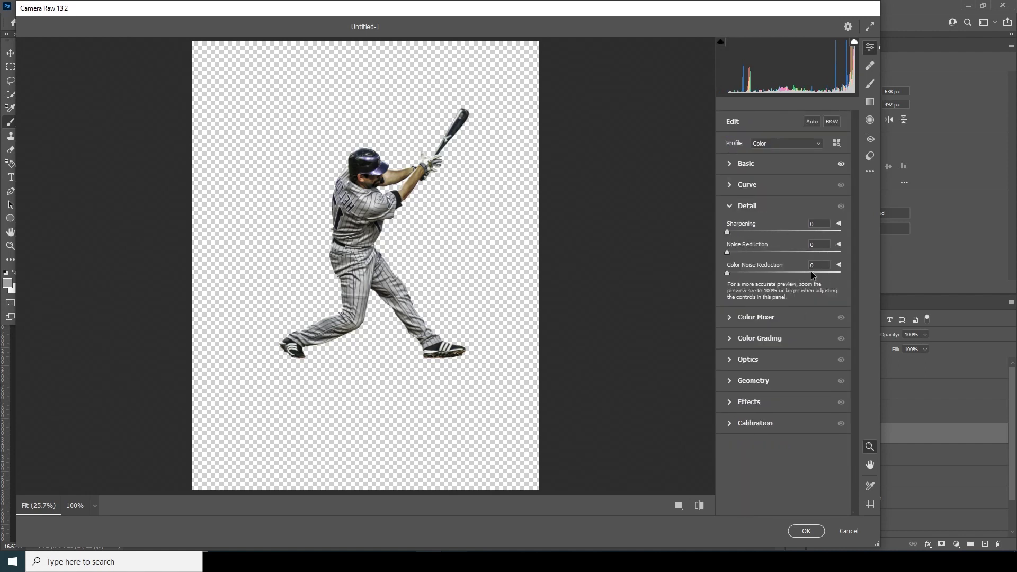
left_click(792, 250)
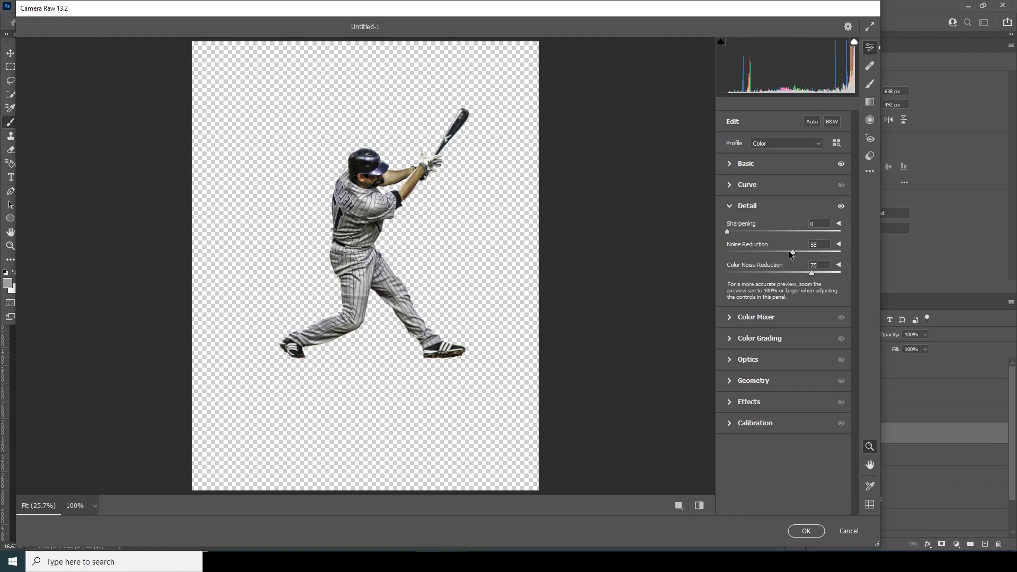
left_click_drag(789, 250, 797, 250)
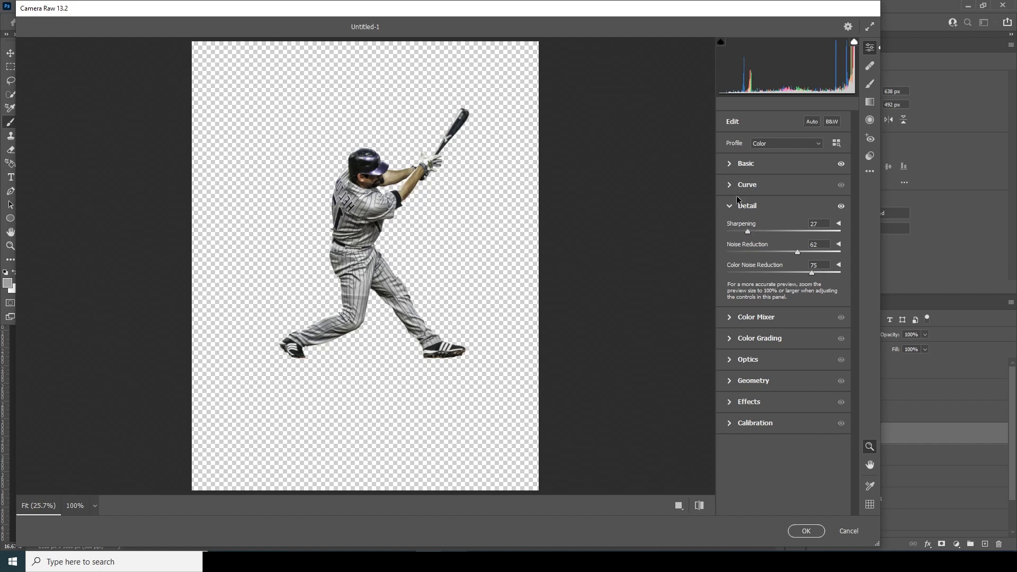
Step: Set the batter's HSL saturation to Oranges -54, Yellows -50 and Blues +58, and apply the Camera Raw filter
left_click(730, 164)
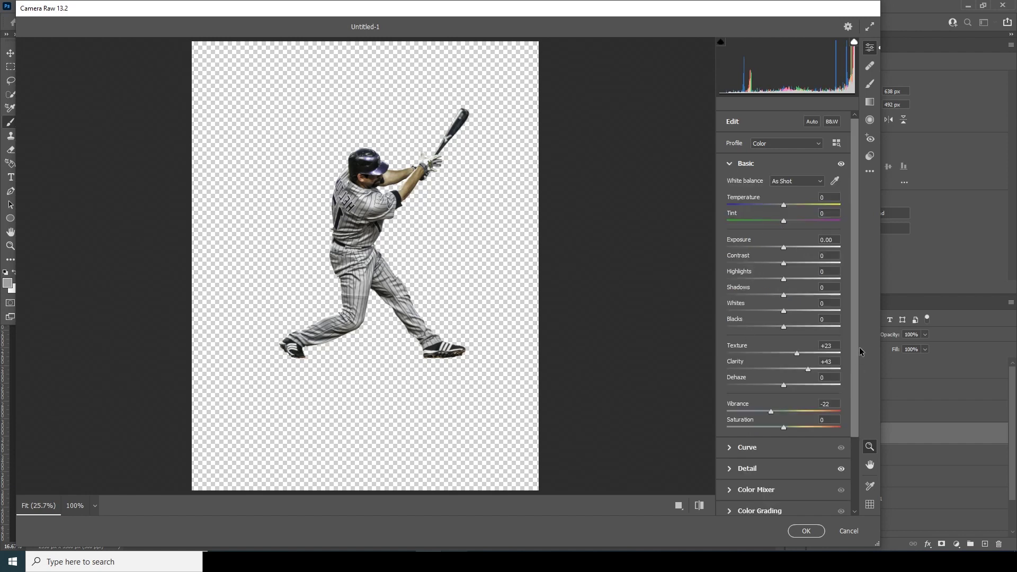
scroll(803, 426, "down", 3)
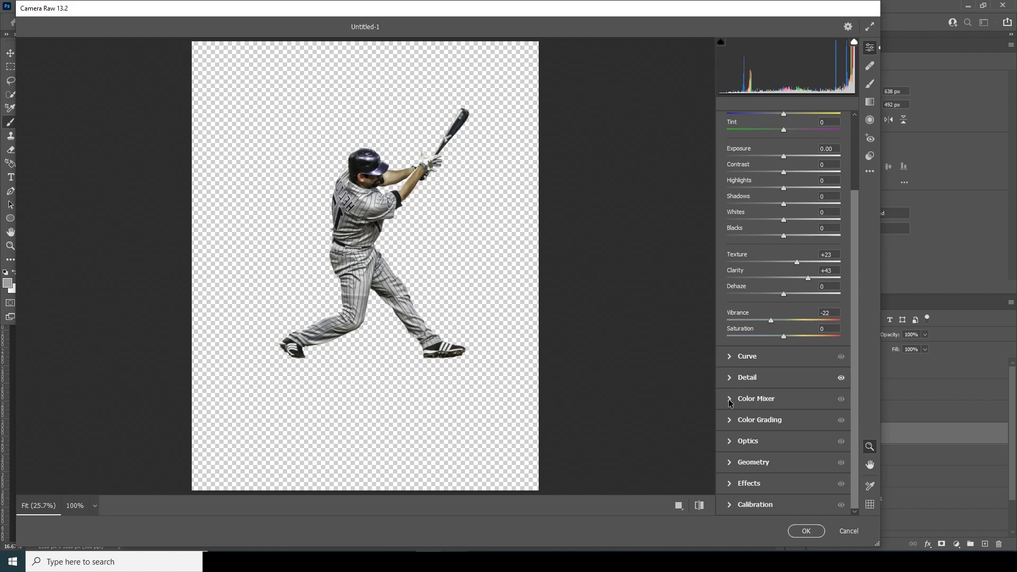
left_click(730, 401)
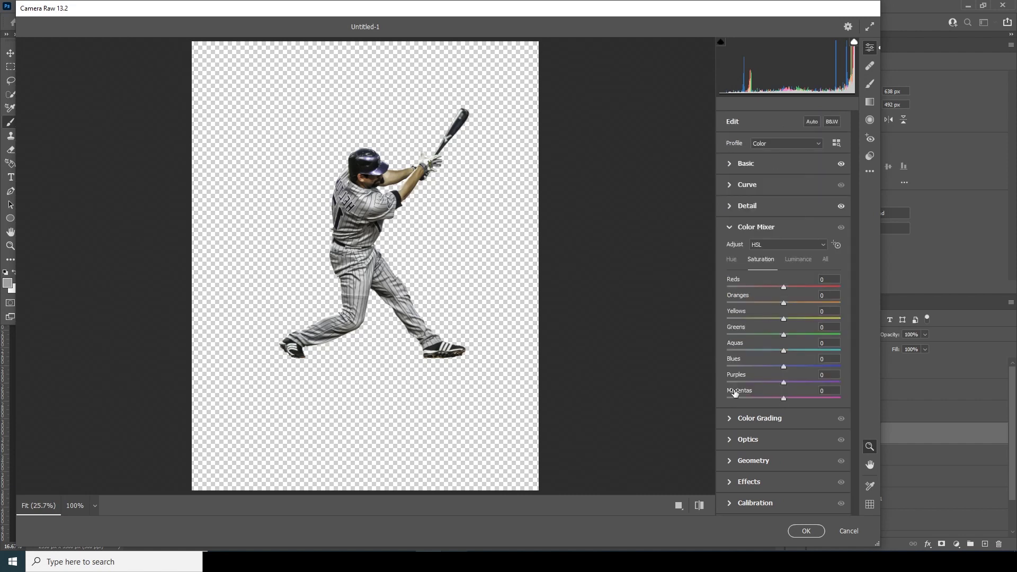
left_click(753, 303)
left_click(757, 319)
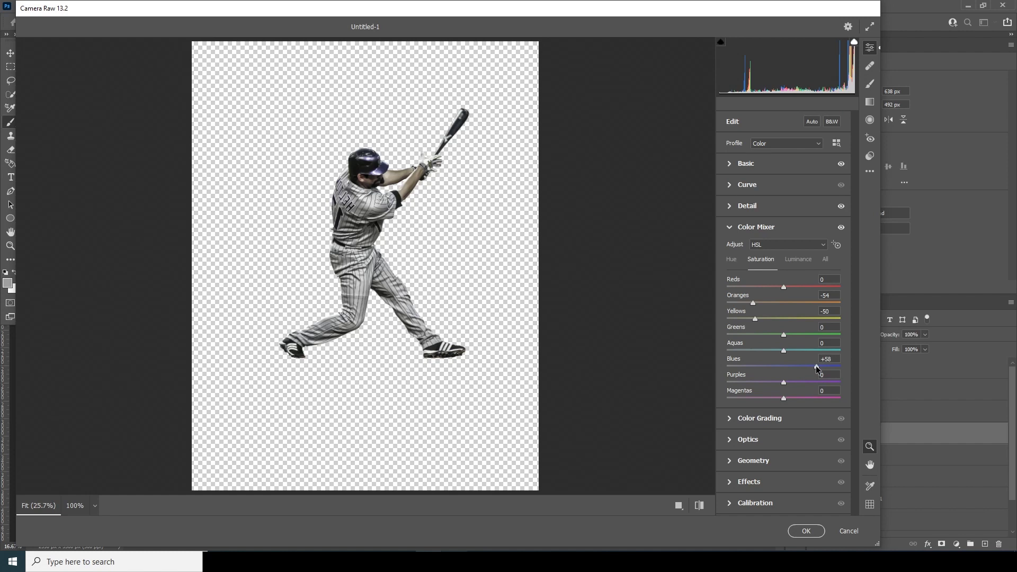
left_click(806, 531)
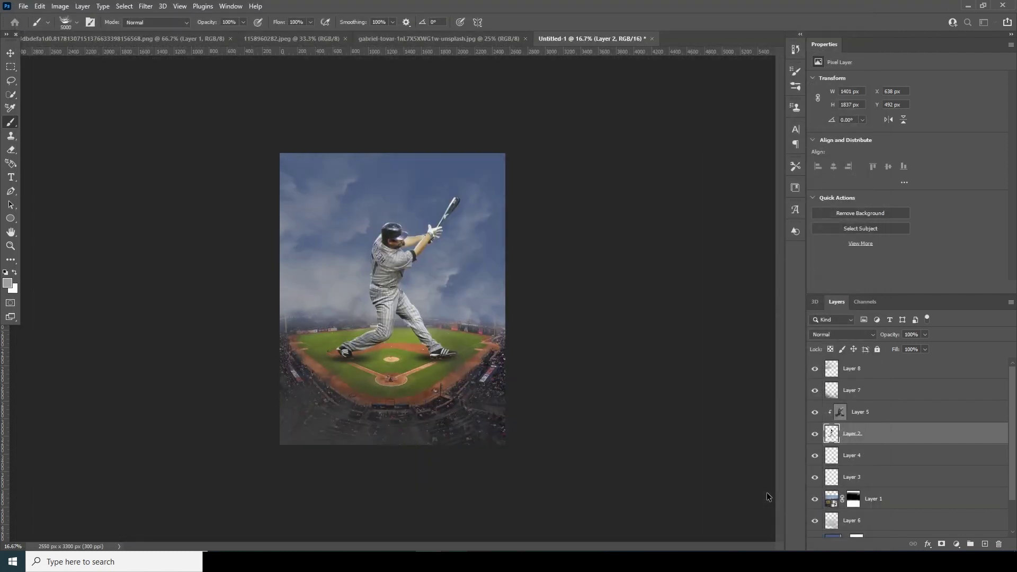
Step: Apply Camera Raw to the stadium layer with Highlights -88, Shadows +41, Texture +36, Clarity +77, Noise Reduction 66 and Color Noise Reduction 78
left_click(832, 501)
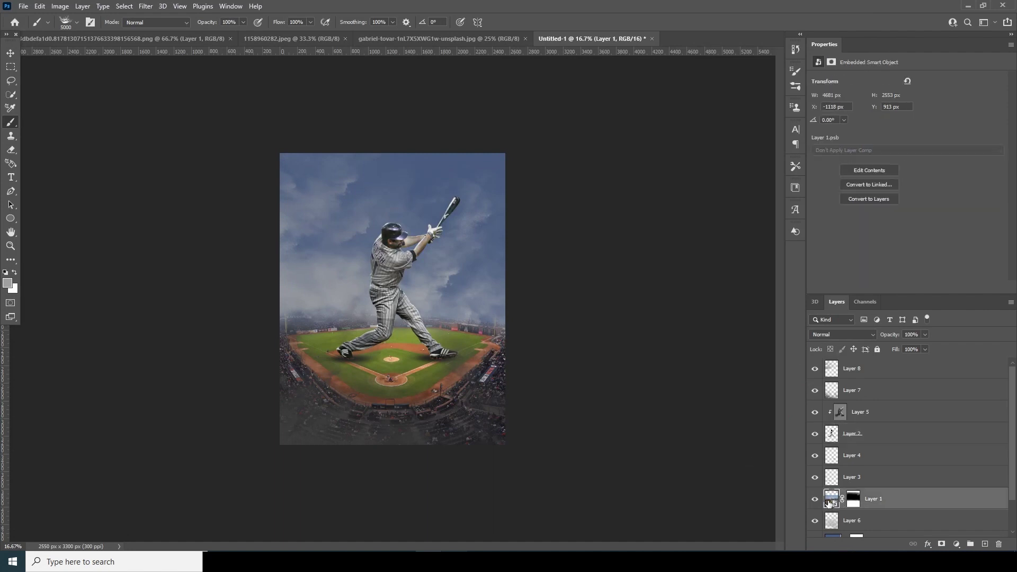
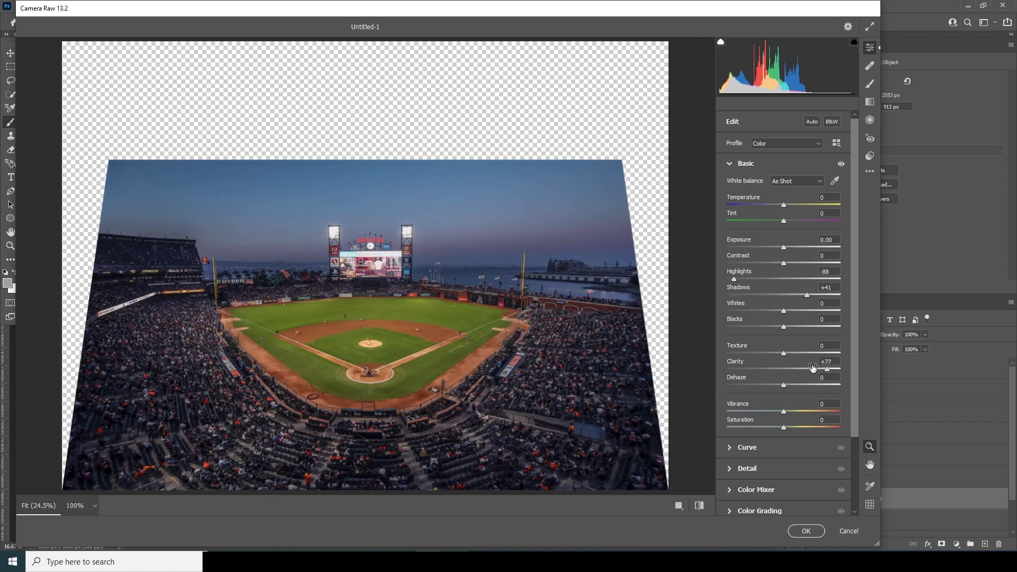
scroll(745, 377, "down", 3)
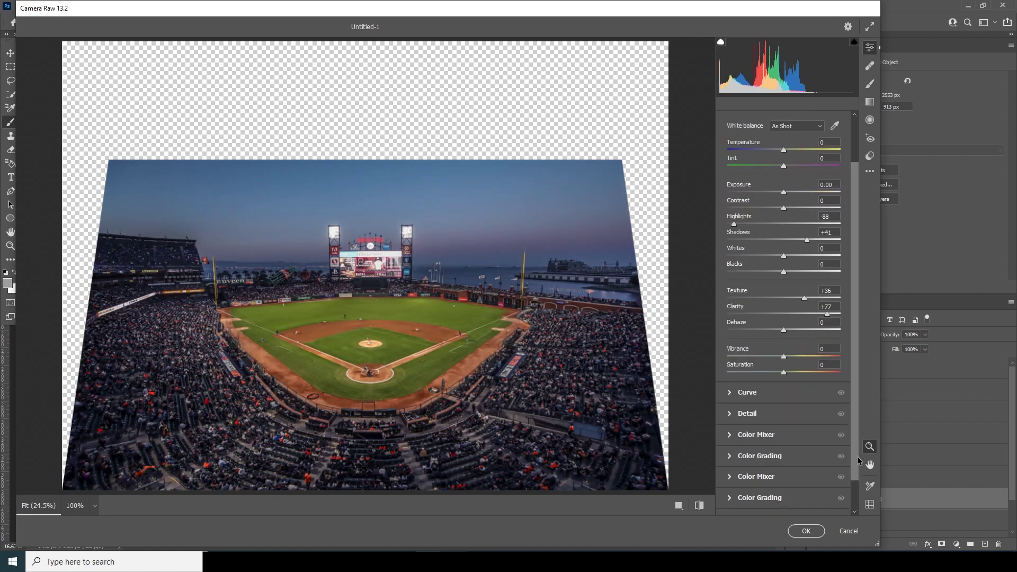
left_click(733, 380)
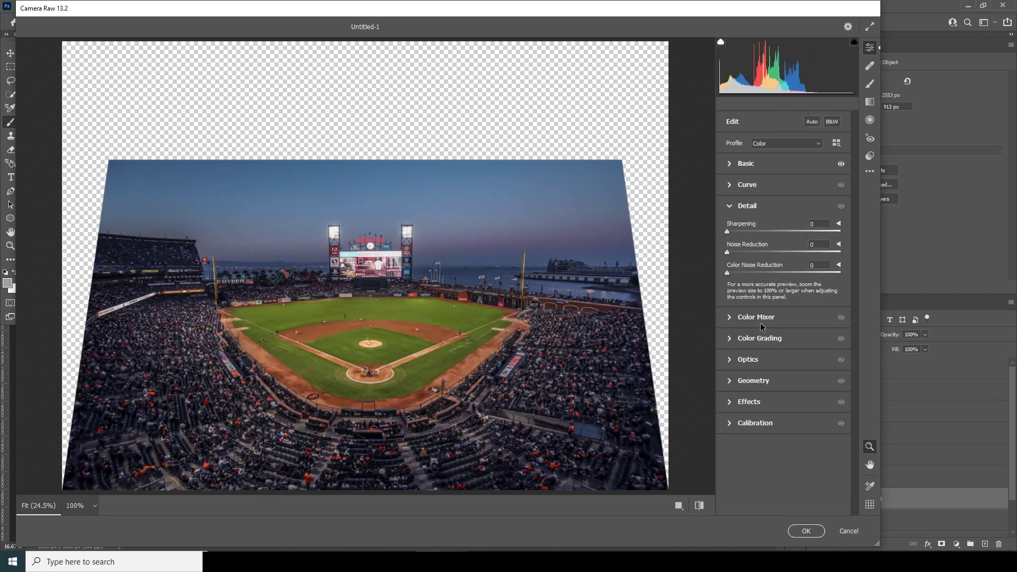
left_click(802, 254)
left_click(803, 272)
left_click(815, 273)
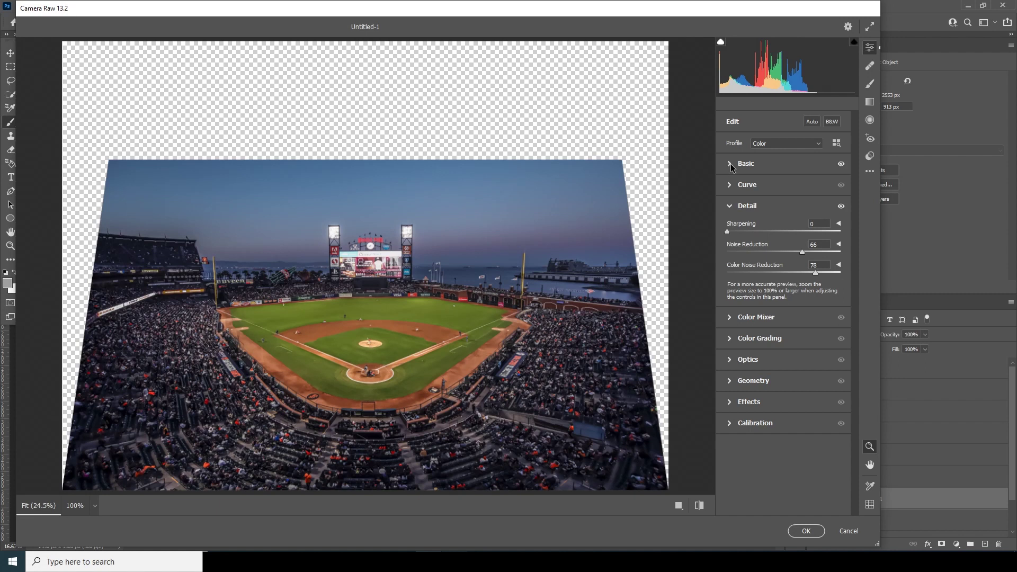
Step: Warm the stadium image with Temperature +6 and set its Saturation to +25
left_click(732, 165)
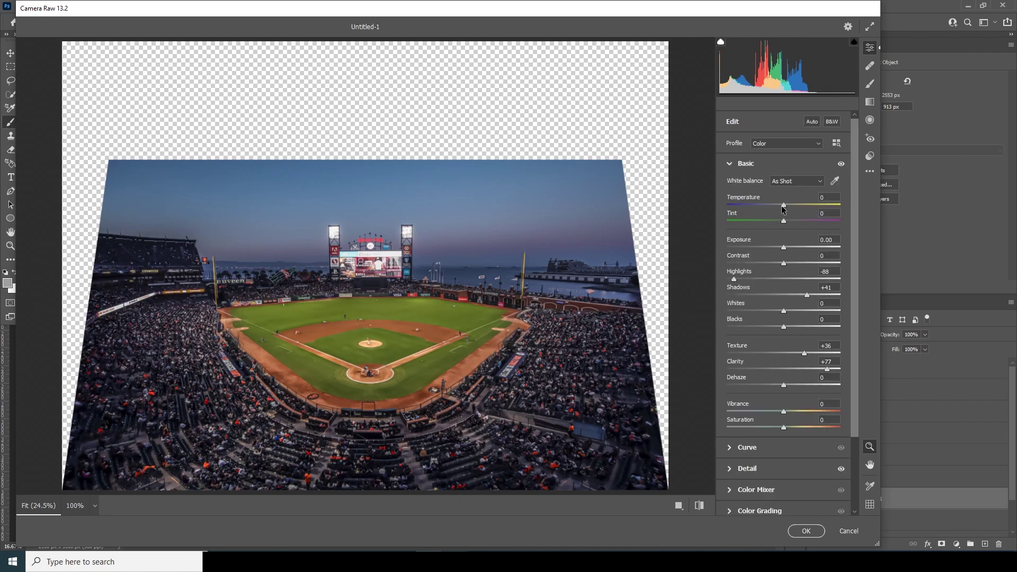
left_click_drag(784, 208, 787, 208)
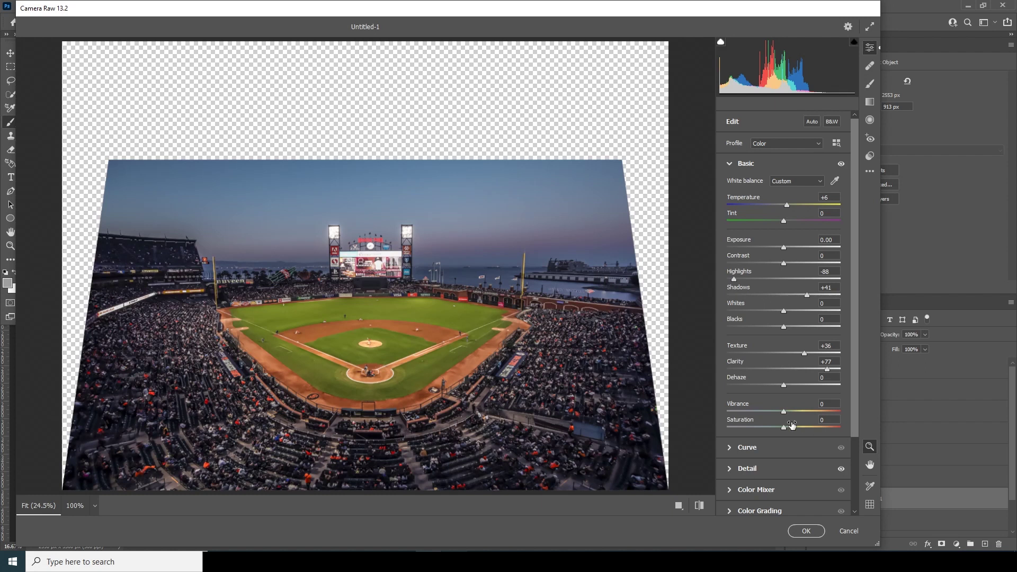
left_click(798, 428)
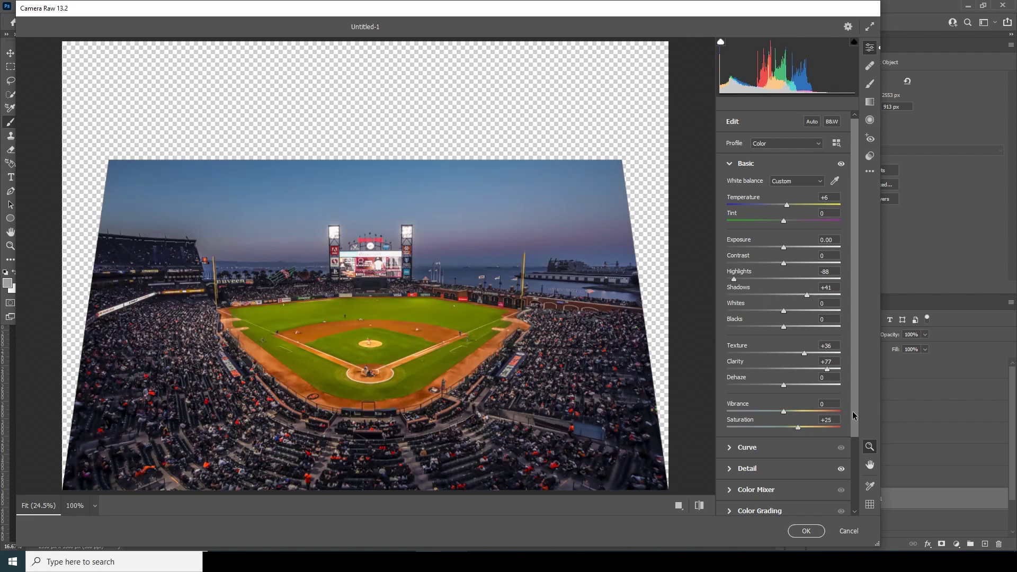
Step: In the stadium's Color Mixer, lower the greens' saturation and fine-tune the orange-to-green hues
left_click_drag(853, 416, 854, 478)
left_click(730, 419)
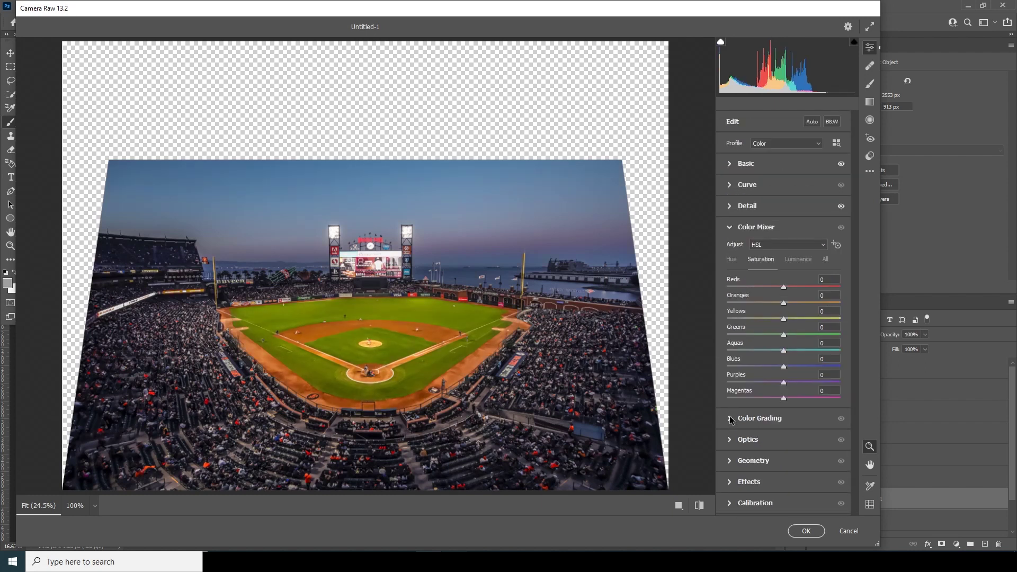
left_click_drag(758, 333, 748, 335)
left_click(730, 261)
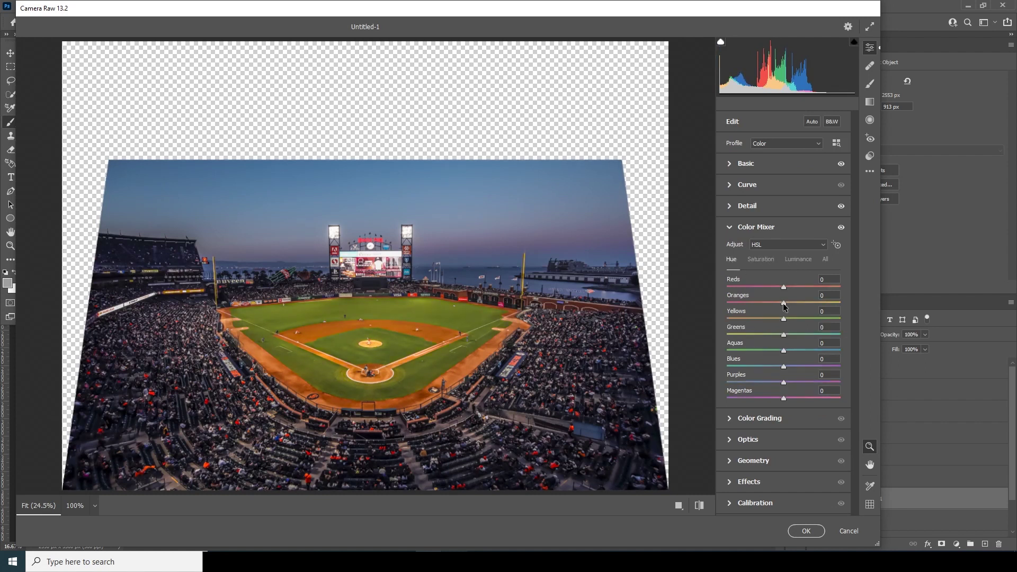
left_click_drag(783, 303, 778, 337)
Step: Set the stadium's orange luminance to about -8, darken the yellows slightly, and apply the Camera Raw filter
left_click(808, 261)
mouse_move(784, 303)
left_mouse_down()
mouse_move(766, 308)
mouse_move(780, 307)
left_mouse_up()
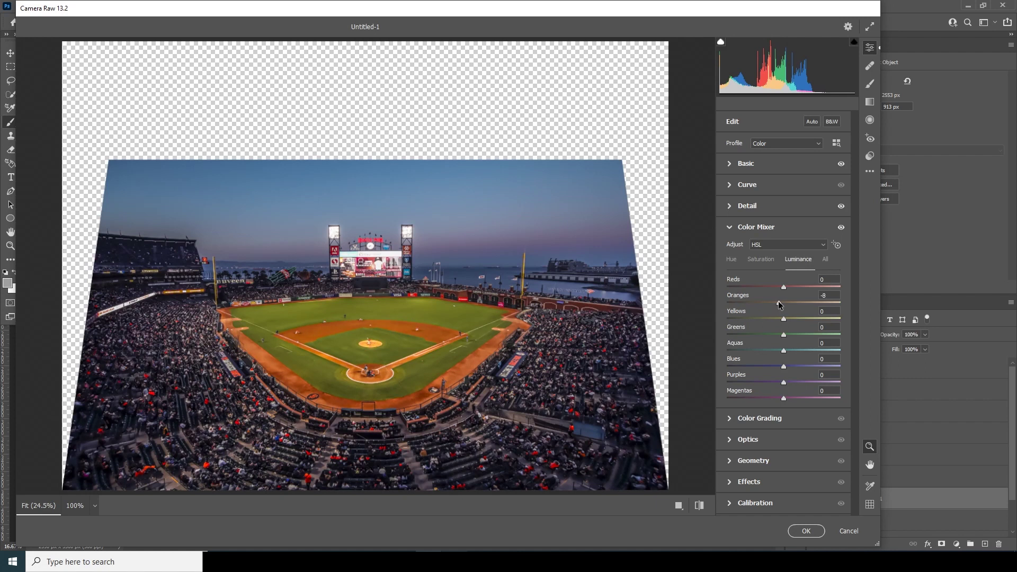
left_click_drag(785, 319, 780, 319)
left_click(807, 534)
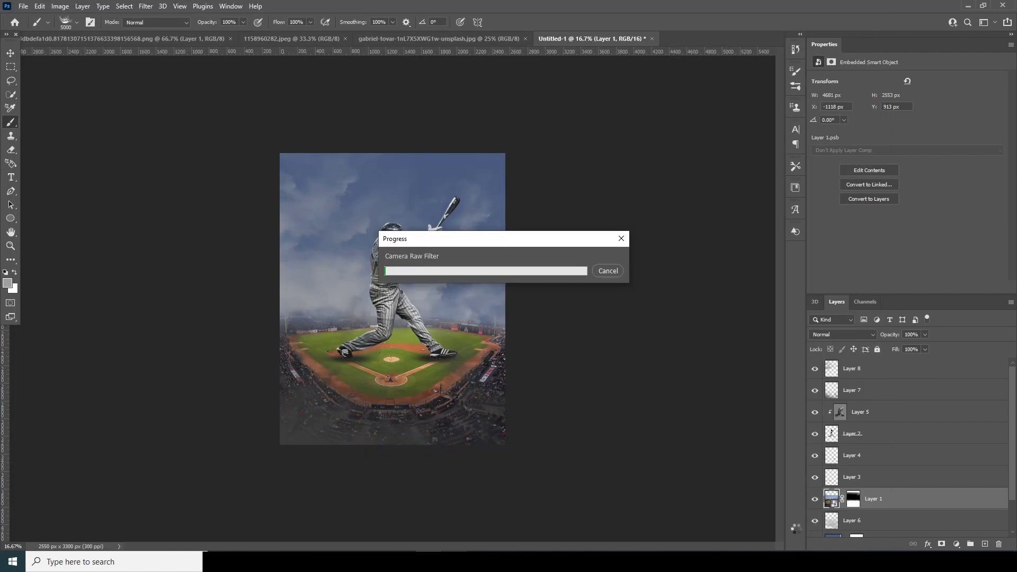
Step: Add a Color Lookup adjustment above all layers and load WindyCine LUT.cube as its 3DLUT file
left_click(842, 369)
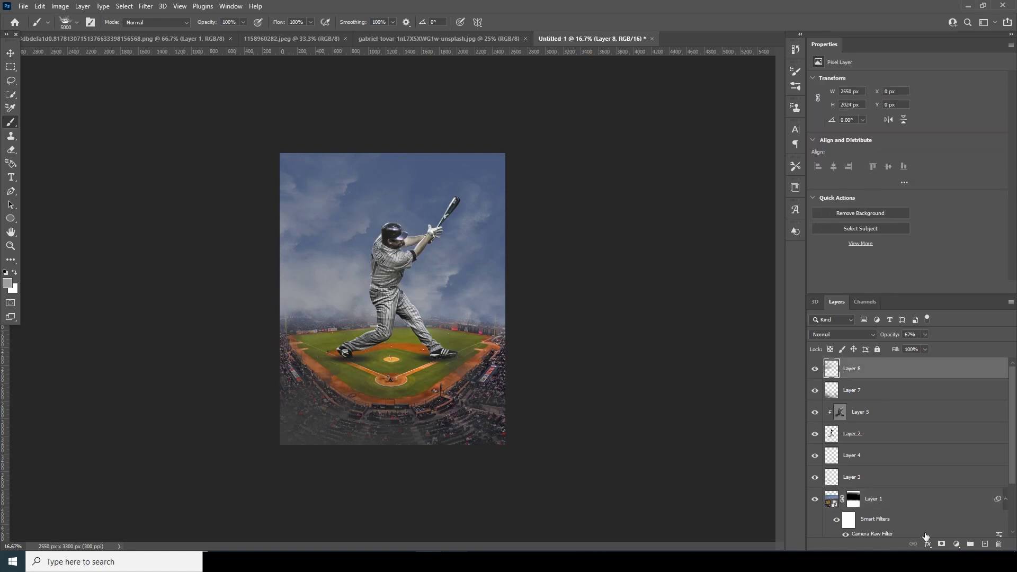
left_click(956, 544)
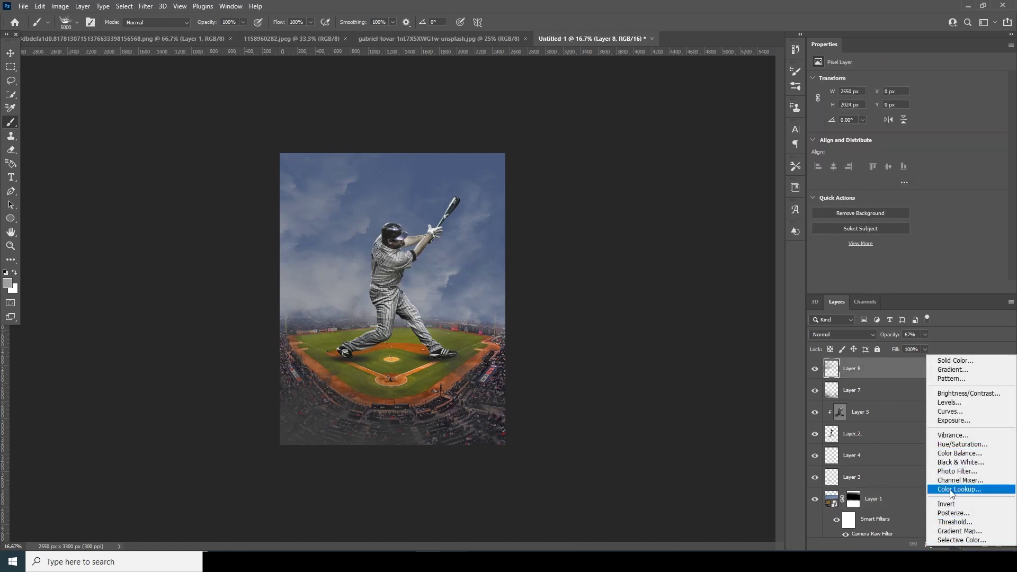
left_click(953, 490)
left_click(890, 78)
left_click(882, 93)
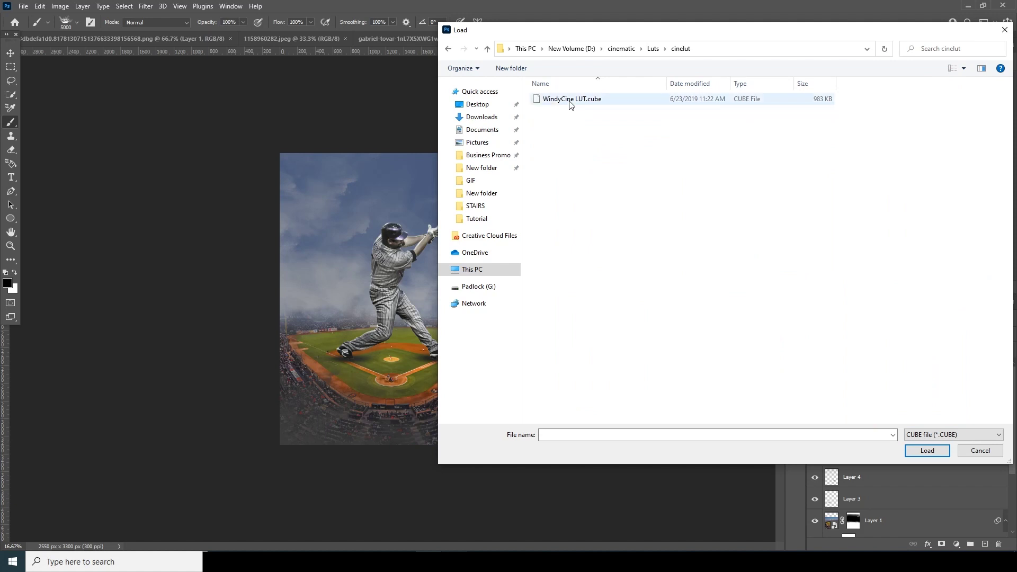
double_click(570, 101)
left_click(834, 368)
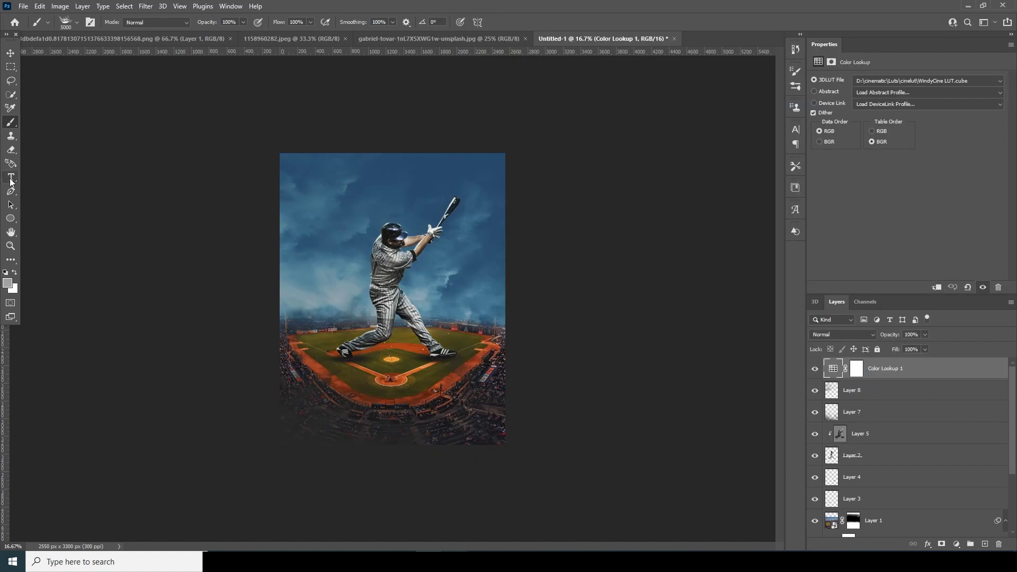
Step: Add a white Impact title "FRIDAY" behind the batter, and duplicate it with the text changed to "game day"
left_click(10, 180)
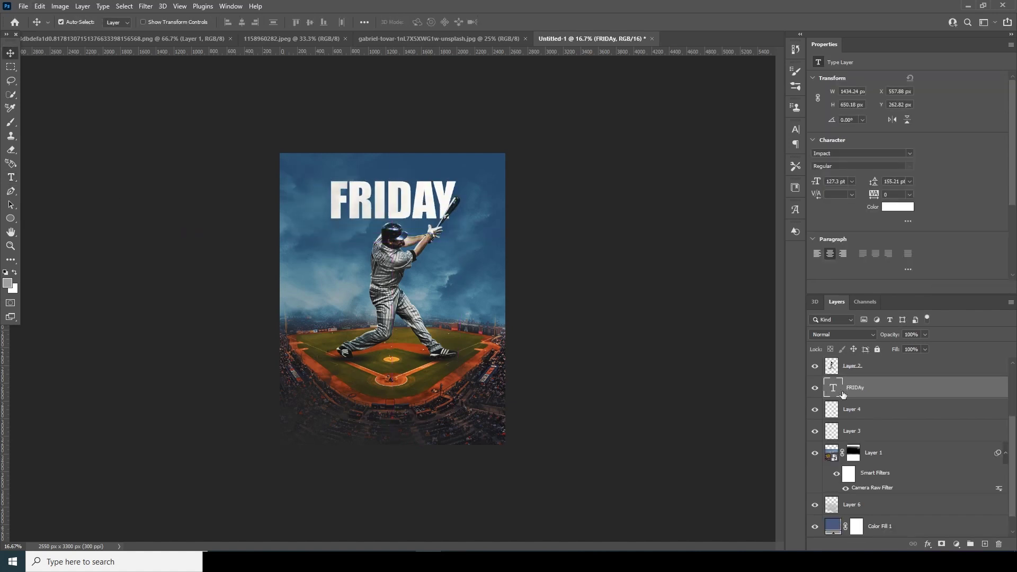
key("ctrl+j")
double_click(833, 388)
type("game day")
Step: Set the "game day" text to 38 pt with wider letter spacing and change its font from Impact to a wide sans-serif
key("ctrl+a")
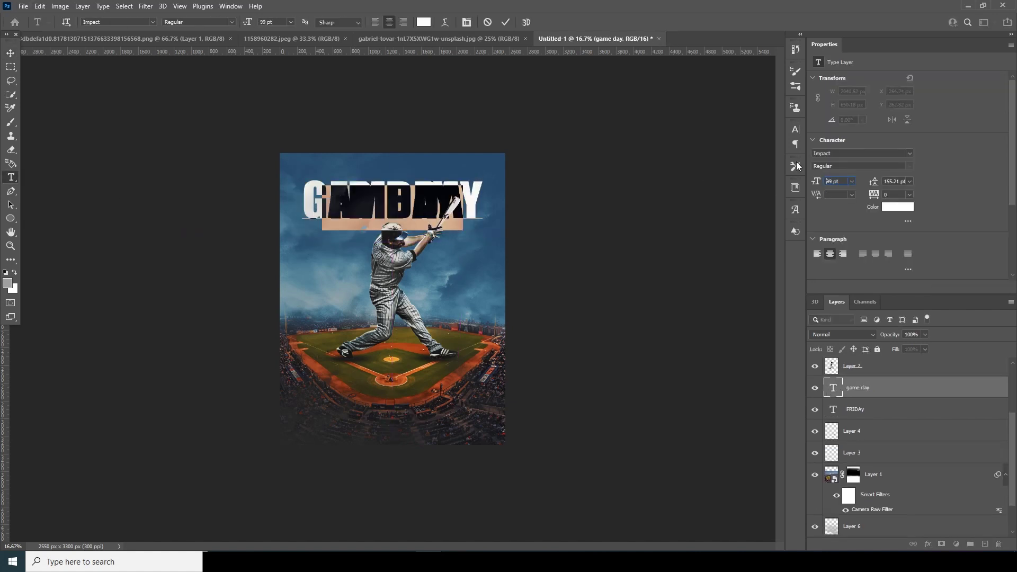
type("38")
left_click_drag(816, 194, 858, 194)
left_click(910, 153)
left_click(848, 185)
Step: Move FRIDAY up, scale GAME DAY to about 71% and center it directly beneath FRIDAY
left_click(11, 53)
left_click_drag(392, 191, 392, 179)
left_click(402, 215)
left_click_drag(473, 221, 426, 214)
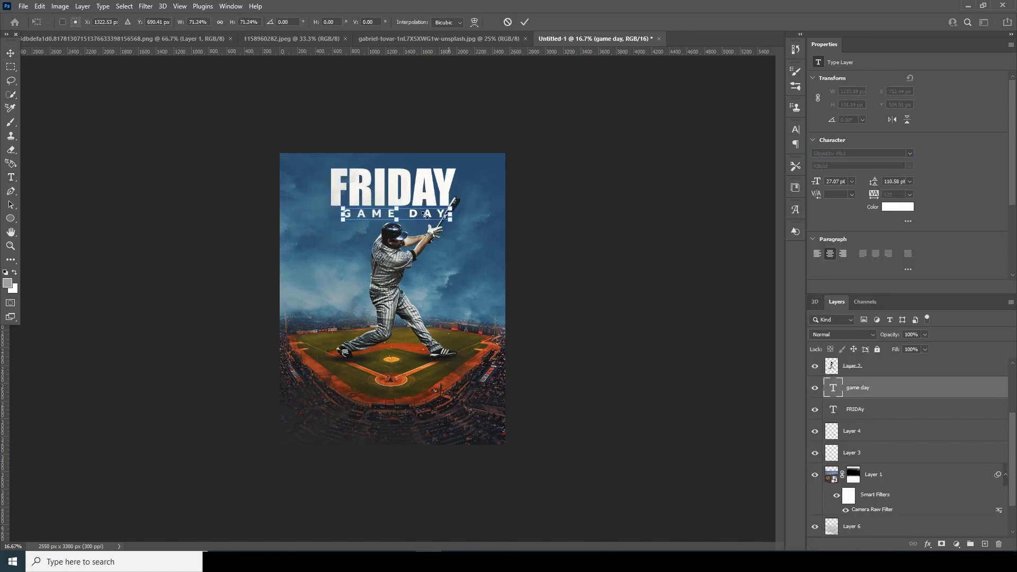
key("Return")
Step: Select both title layers and nudge FRIDAY and GAME DAY down together slightly
key("alt+shift+bracketleft")
key("shift+Down")
key("shift+Down")
key("shift+Down")
key("shift+Down")
key("shift+Down")
key("shift+Down")
key("shift+Down")
left_click(729, 400)
Step: Add a small white lorem ipsum paragraph in a text box spanning the poster's lower edge
left_click(10, 180)
left_click_drag(291, 397, 493, 431)
left_click(909, 195)
left_click(899, 258)
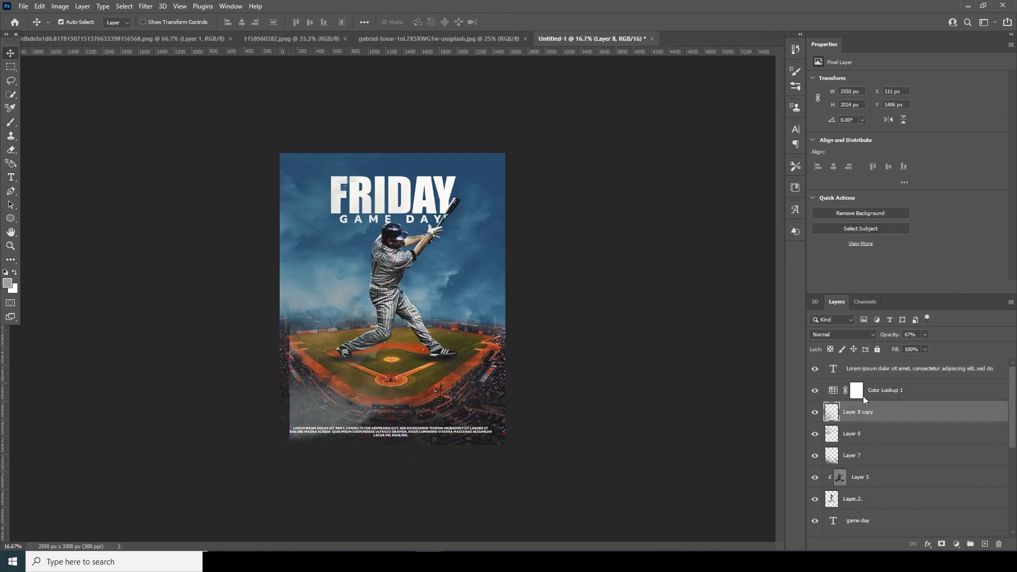
Step: Delete the Layer 8 copy smoke layer and duplicate the FRIDAY title, changing the duplicate's text to "3RD APRIL"
key("Delete")
key("ctrl+j")
double_click(836, 414)
type("3RD APRIL")
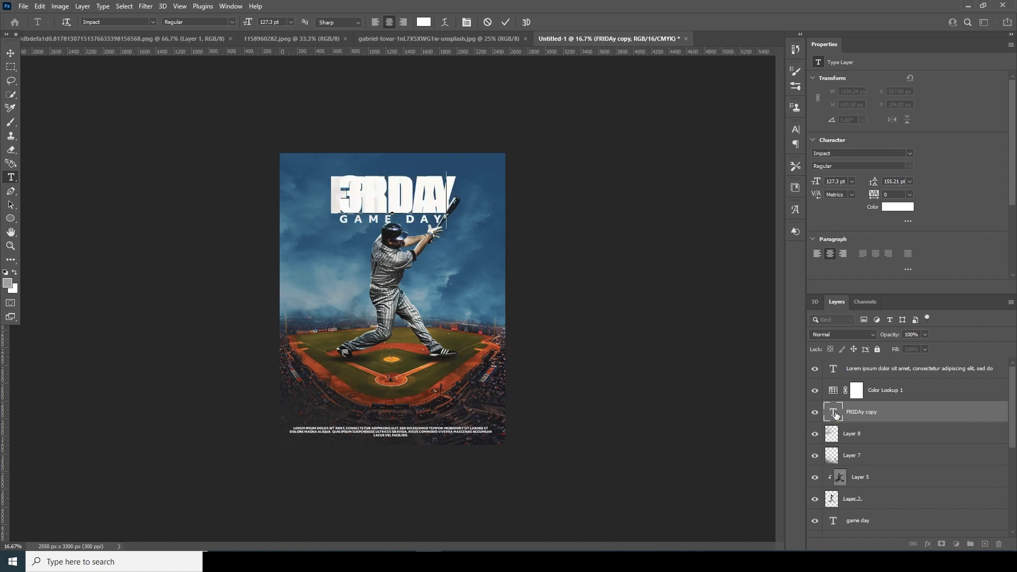
Step: Scale the 3RD APRIL text down to about 60 pt and place it centered just above the lorem ipsum paragraph
key("ctrl+Return")
key("ctrl+t")
left_click_drag(489, 230, 405, 204)
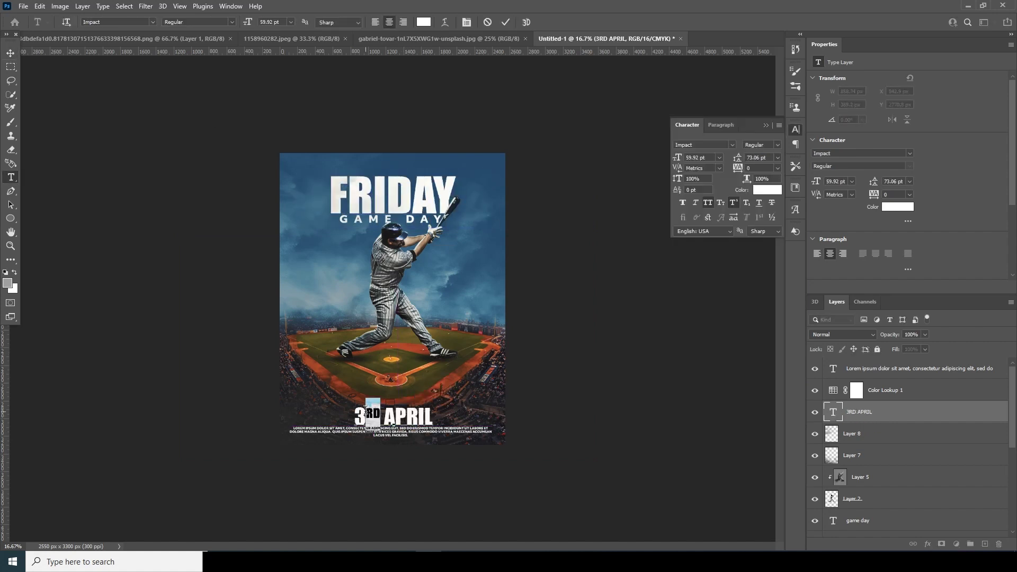
Step: Change the "RD" in the date line to a lowercase superscript "rd" without all caps
left_click_drag(381, 416, 366, 416)
type("rd")
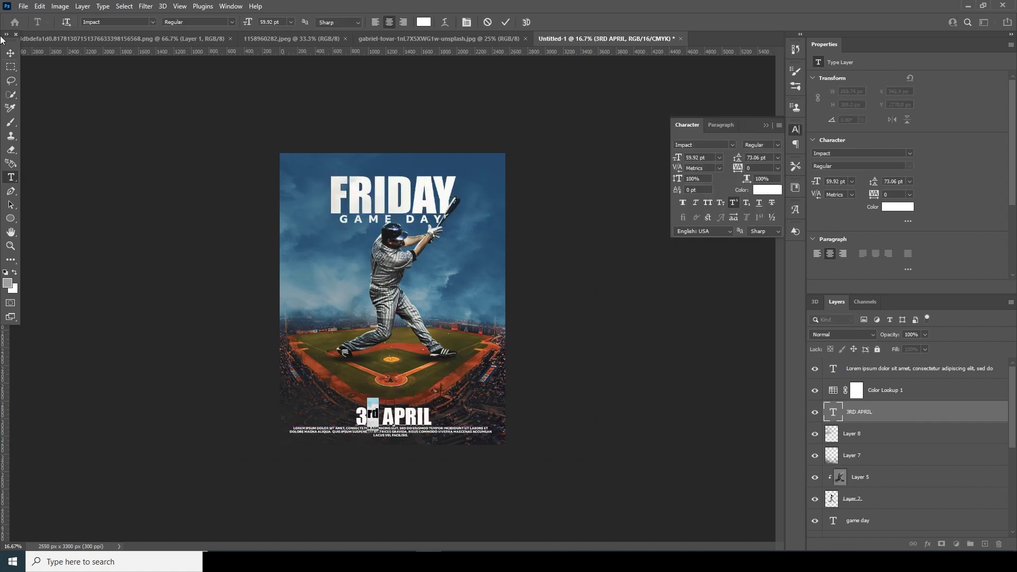
key("ctrl+Return")
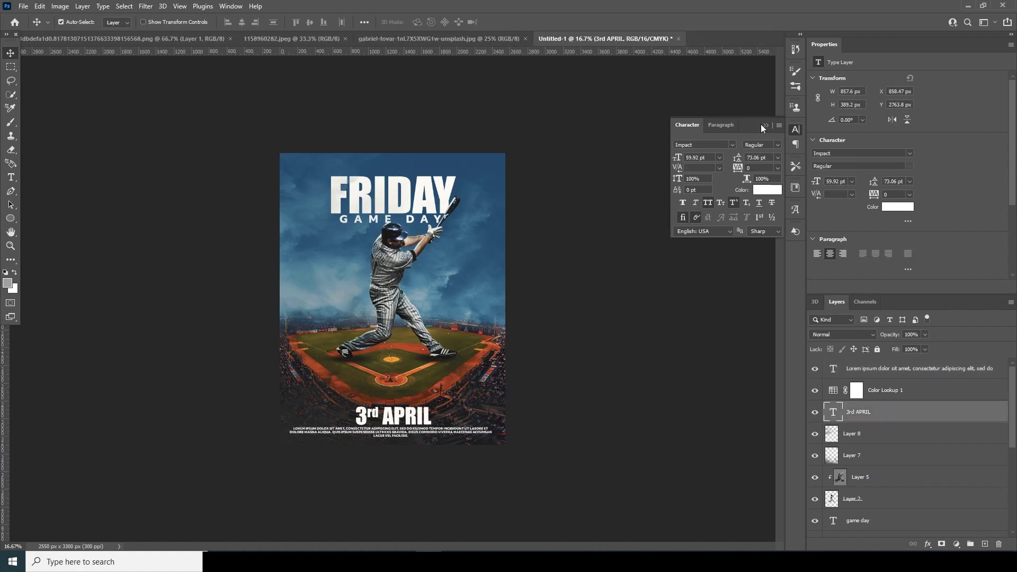
Step: Stamp all visible layers into a new layer above the lorem ipsum text and open it in the Camera Raw Filter
left_click(850, 373)
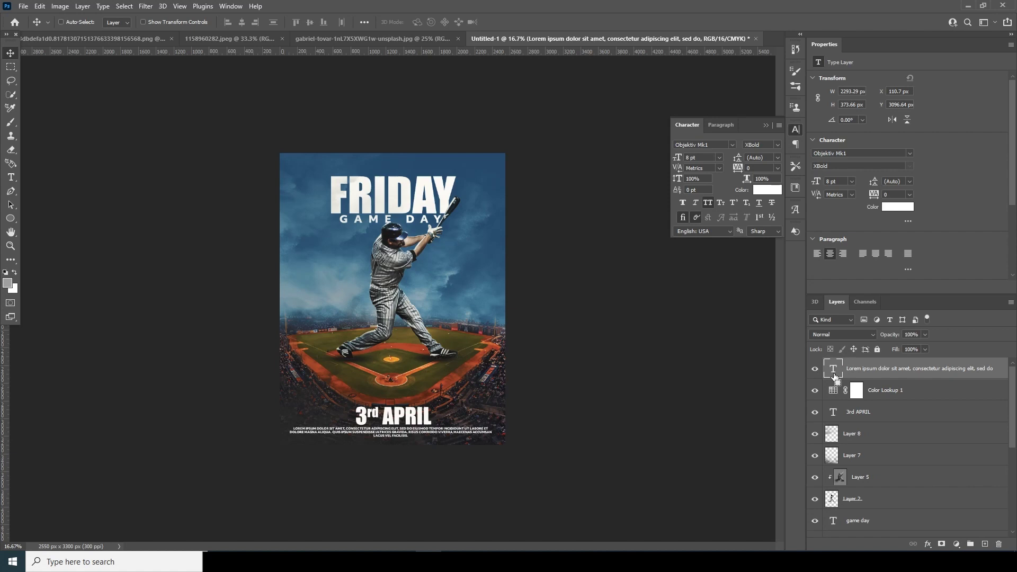
key("ctrl+shift+alt+e")
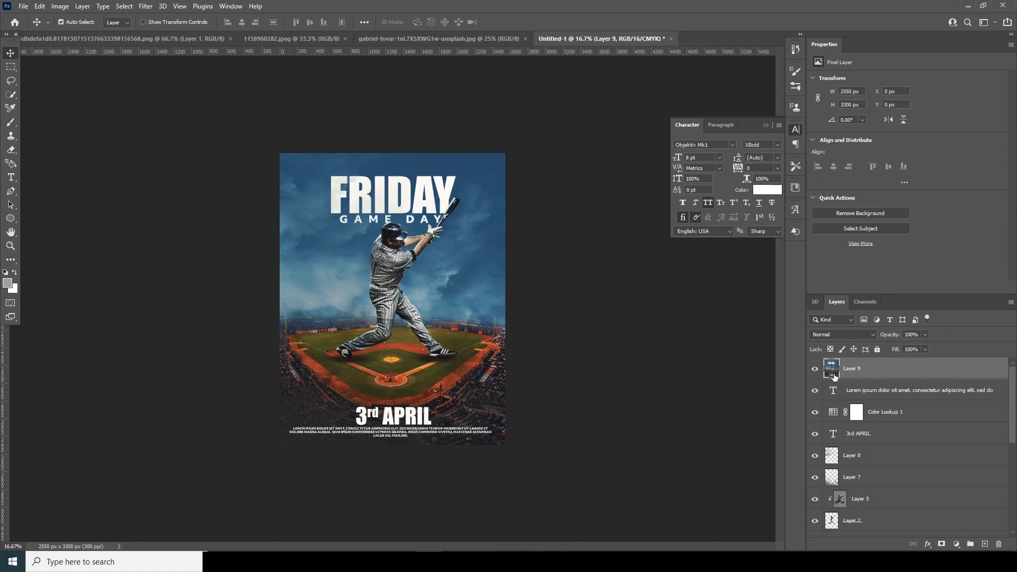
left_click(145, 6)
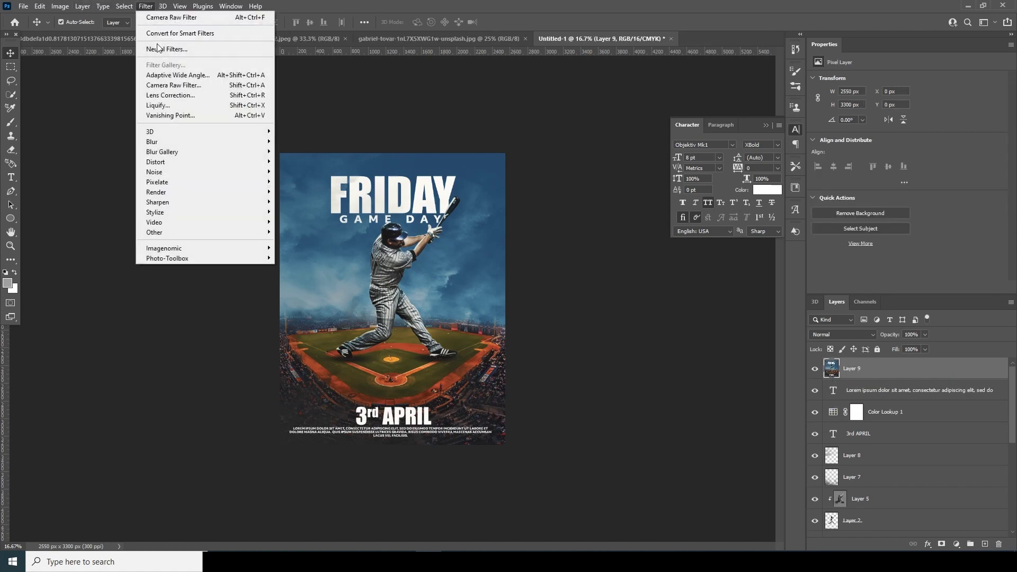
left_click(172, 85)
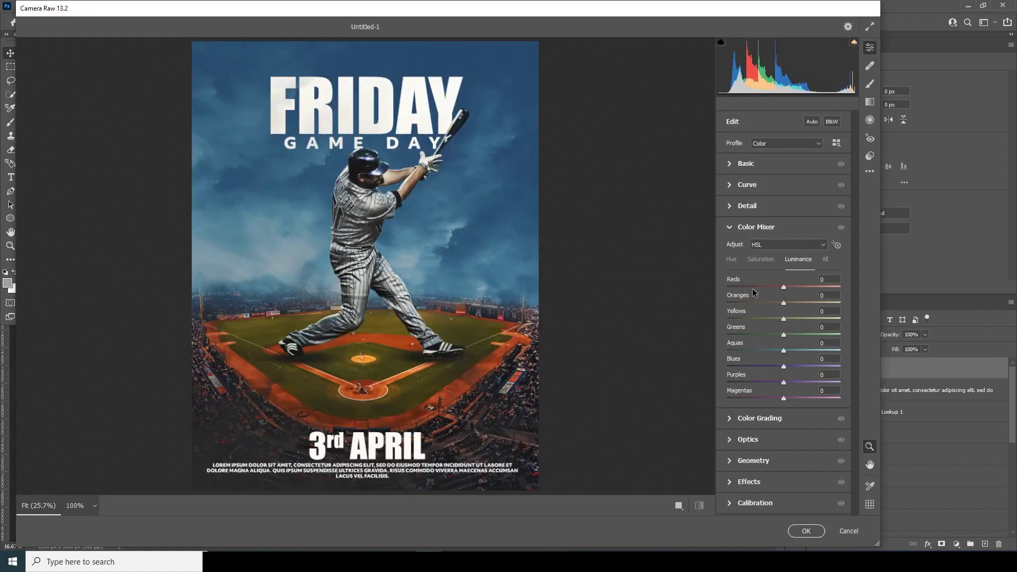
Step: Adjust the merged poster's basic tones: Highlights -51, Clarity +47, Texture +20, Temperature +8 and Dehaze +26
left_click(735, 163)
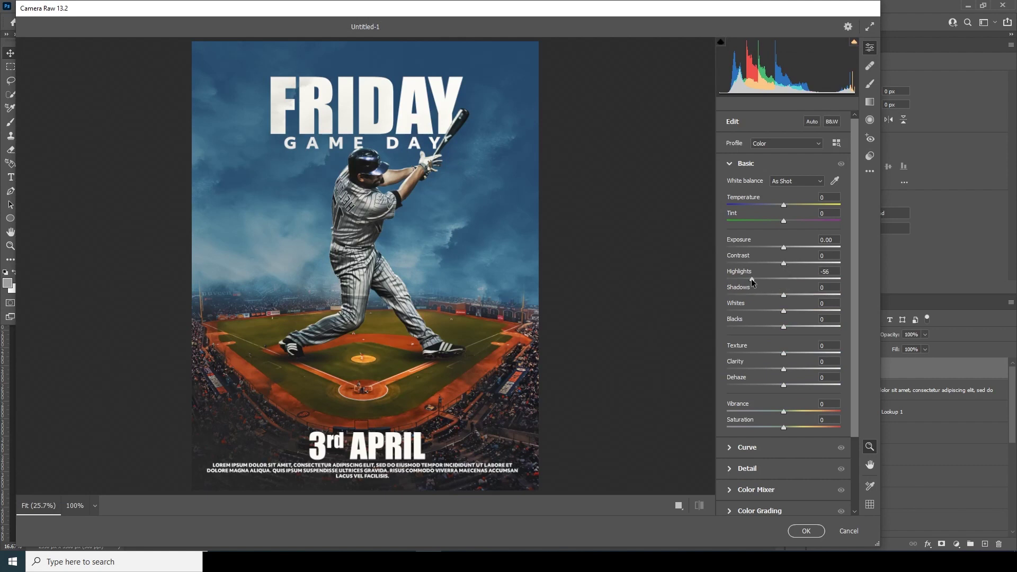
left_click_drag(752, 279, 755, 279)
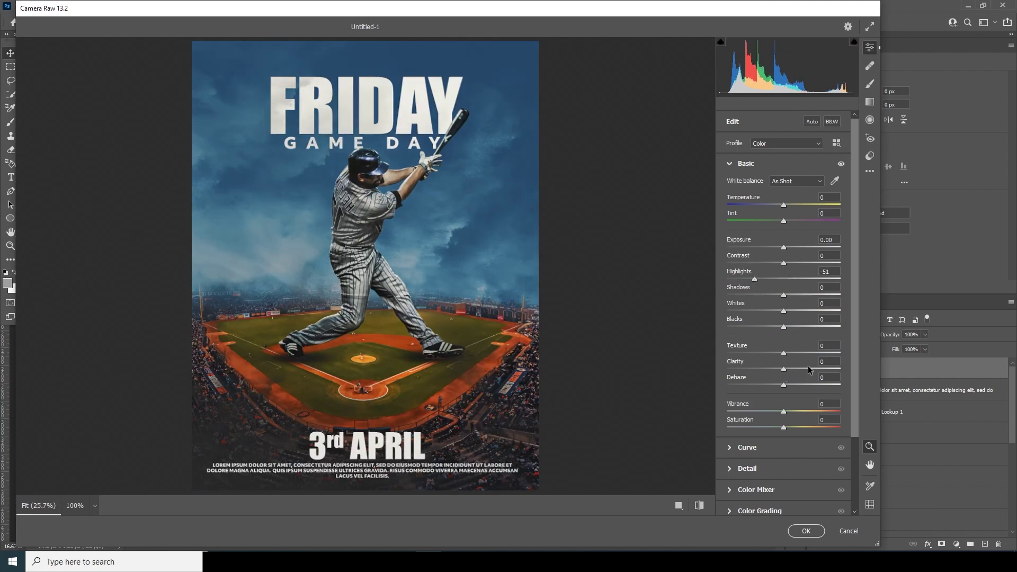
left_click_drag(809, 366, 810, 367)
left_click(794, 352)
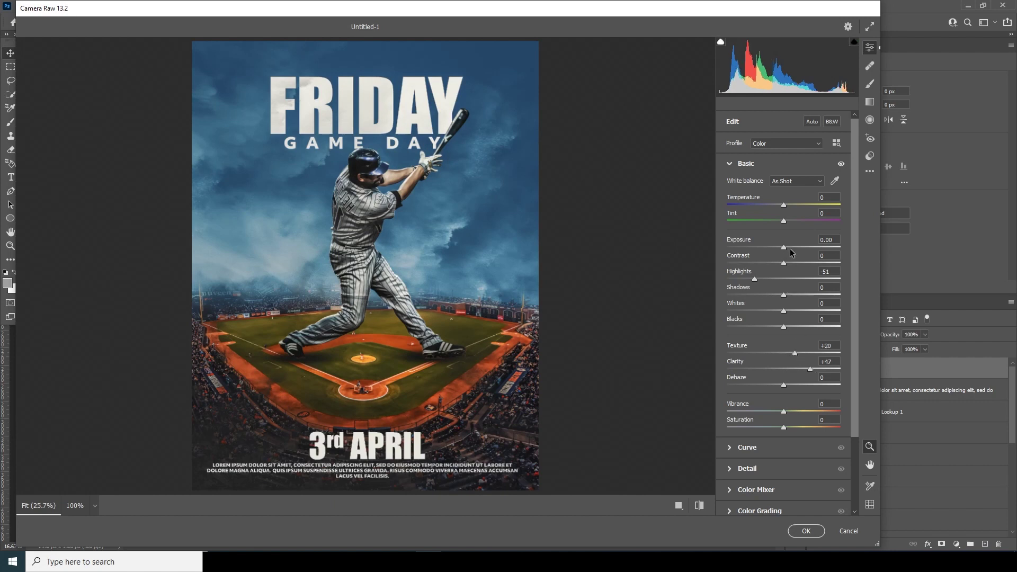
left_click_drag(786, 209, 789, 211)
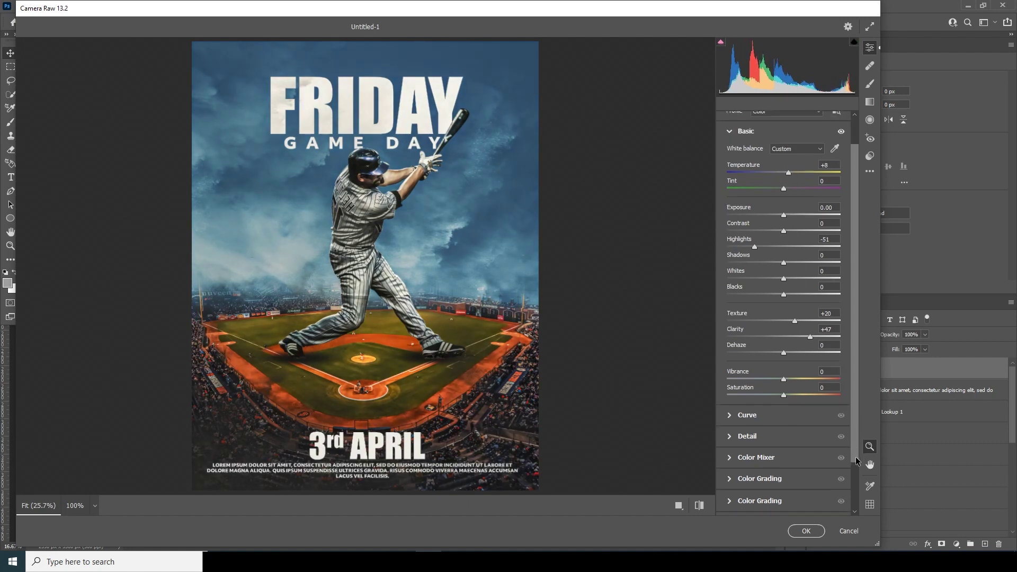
scroll(786, 339, "down", 2)
mouse_move(790, 318)
left_mouse_down()
mouse_move(778, 319)
mouse_move(799, 319)
left_mouse_up()
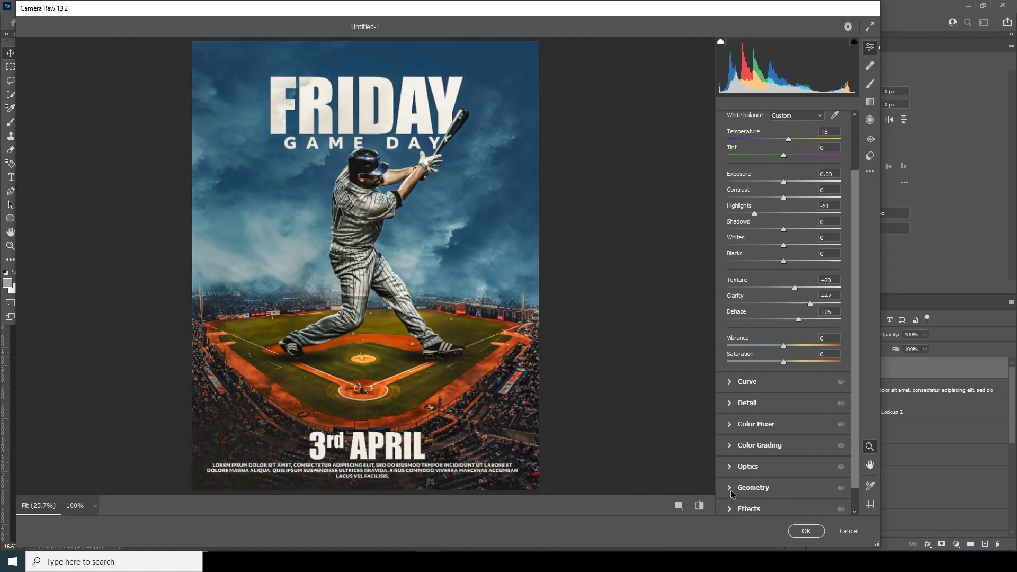
Step: Add Grain 41 and Vignetting -15 to the merged poster and apply the Camera Raw adjustments
scroll(855, 473, "down", 1)
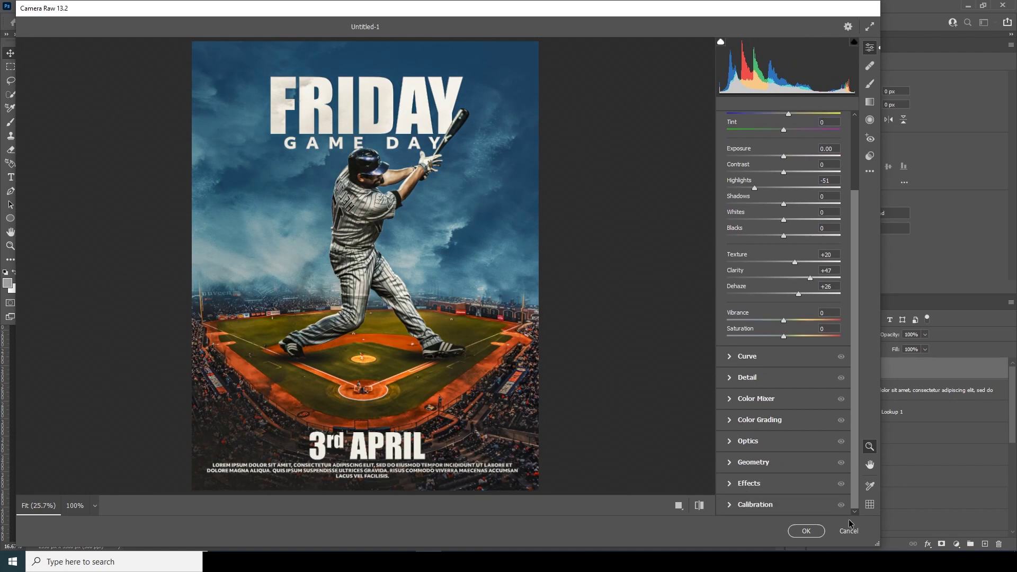
left_click(732, 488)
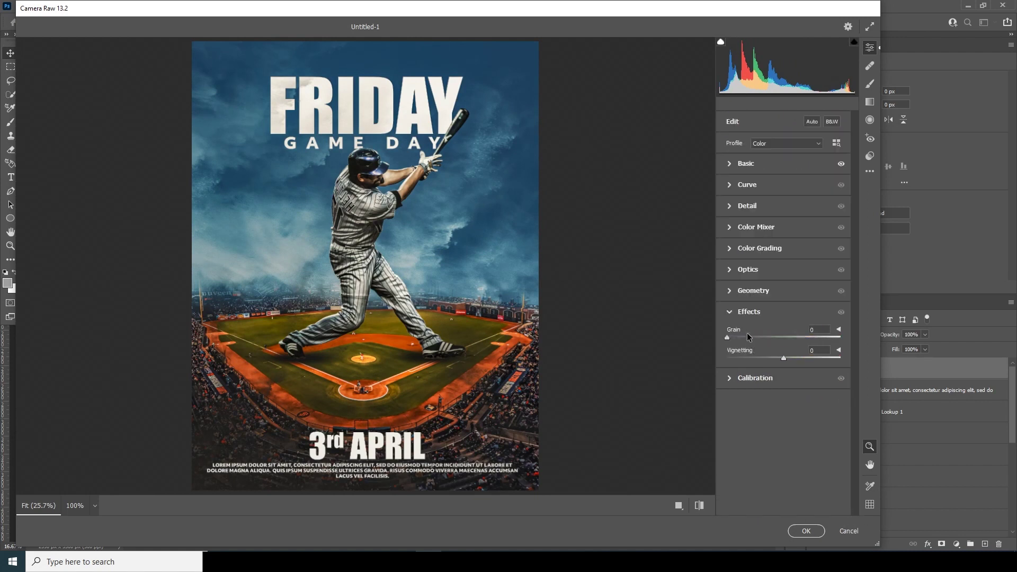
left_click(746, 337)
left_click_drag(756, 334, 775, 359)
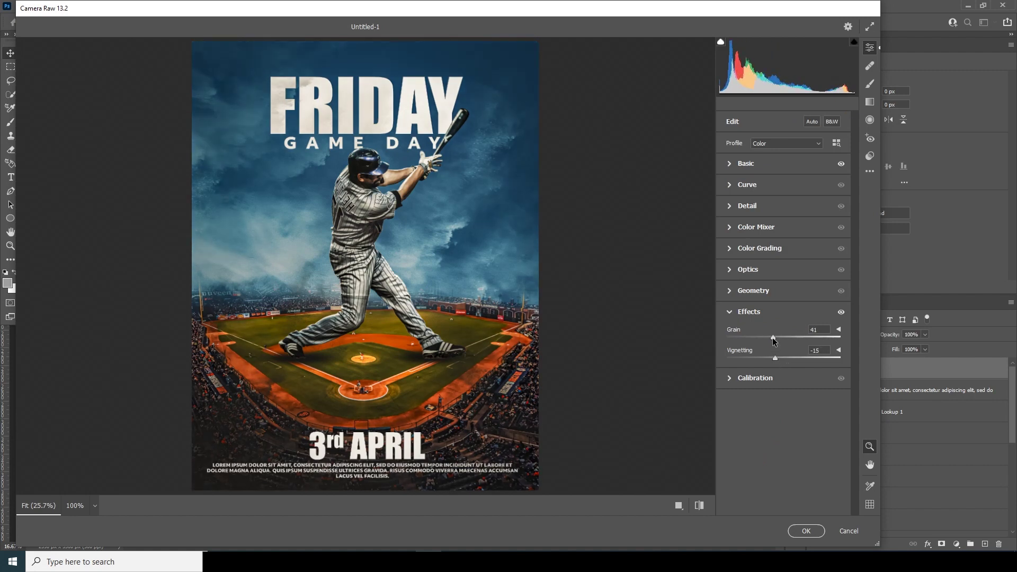
left_click(806, 531)
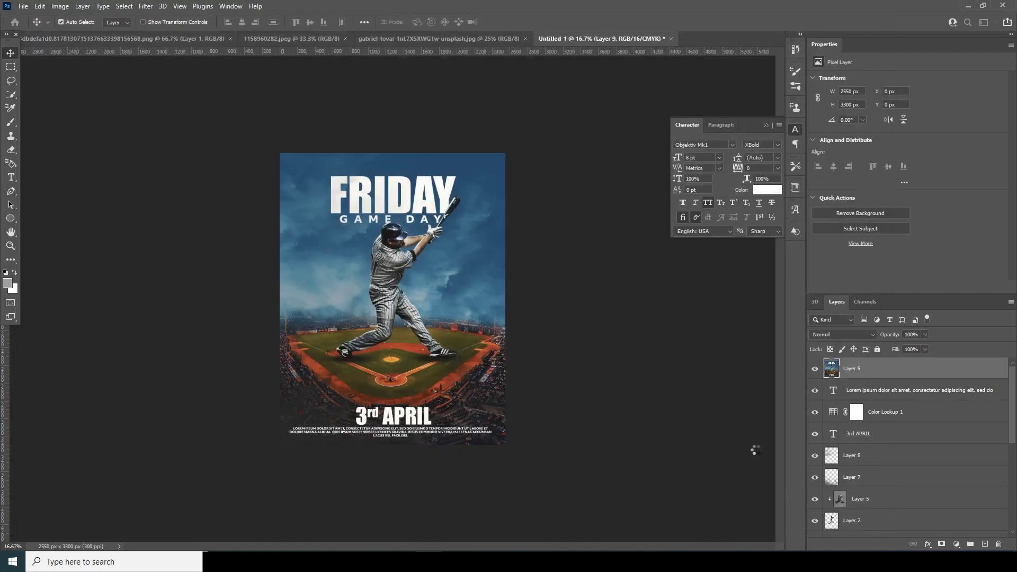